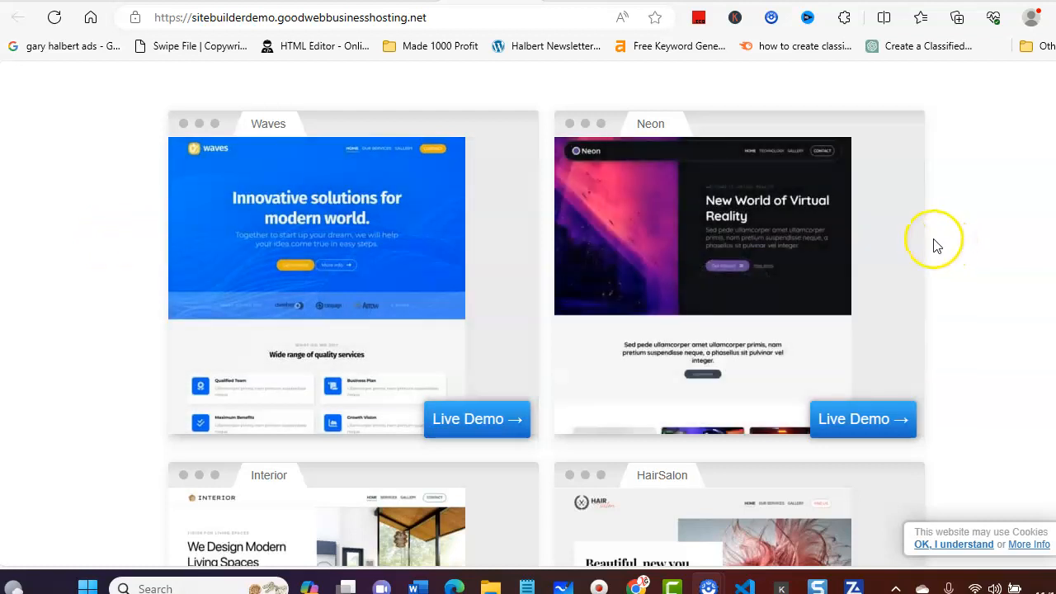
# Step: Browse the website template gallery to see which designs are offered, down to the Toolbox and Studio templates
pyautogui.scroll(-3, 949, 242)
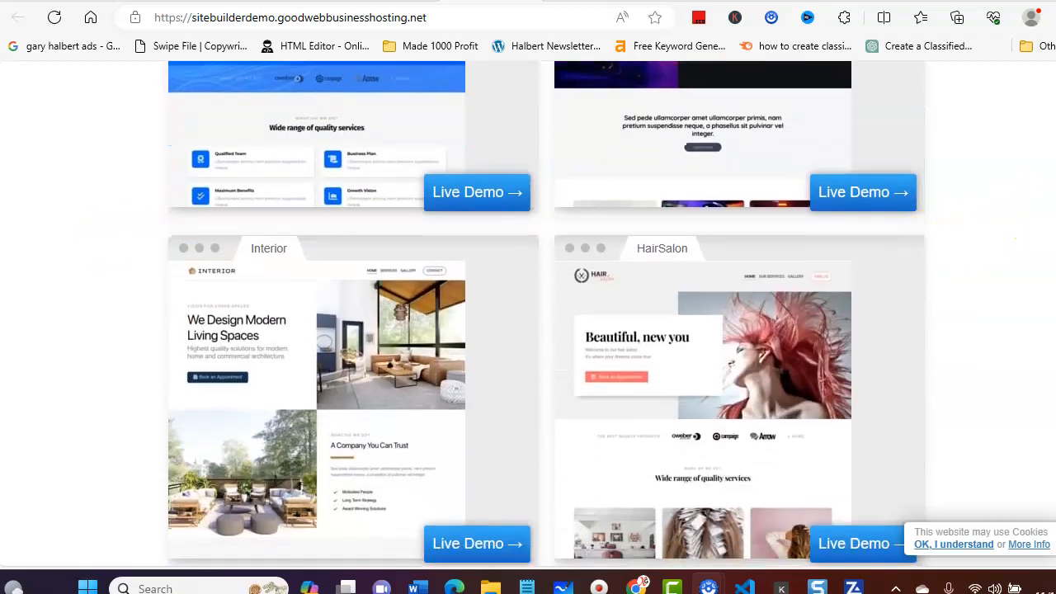
pyautogui.scroll(-3, 949, 243)
pyautogui.scroll(-8, 949, 242)
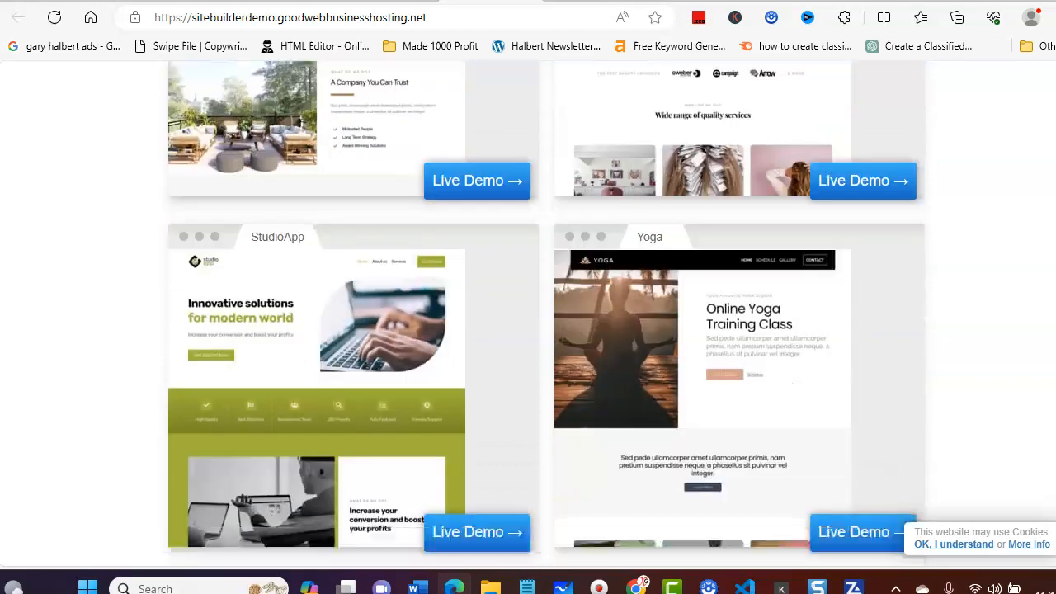
pyautogui.scroll(-10, 546, 313)
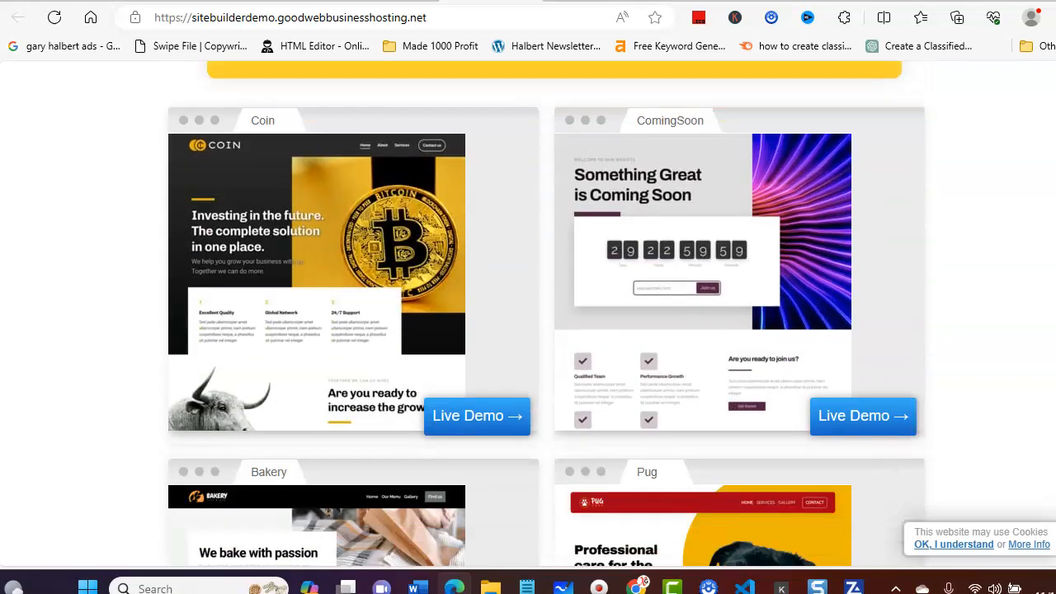
pyautogui.scroll(-14, 546, 314)
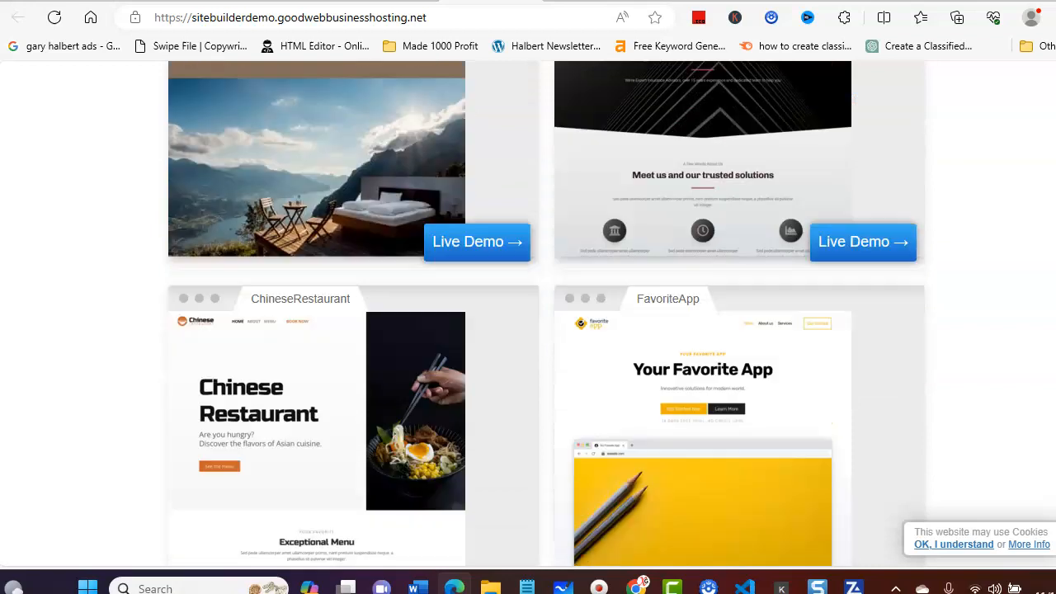
pyautogui.scroll(-5, 547, 314)
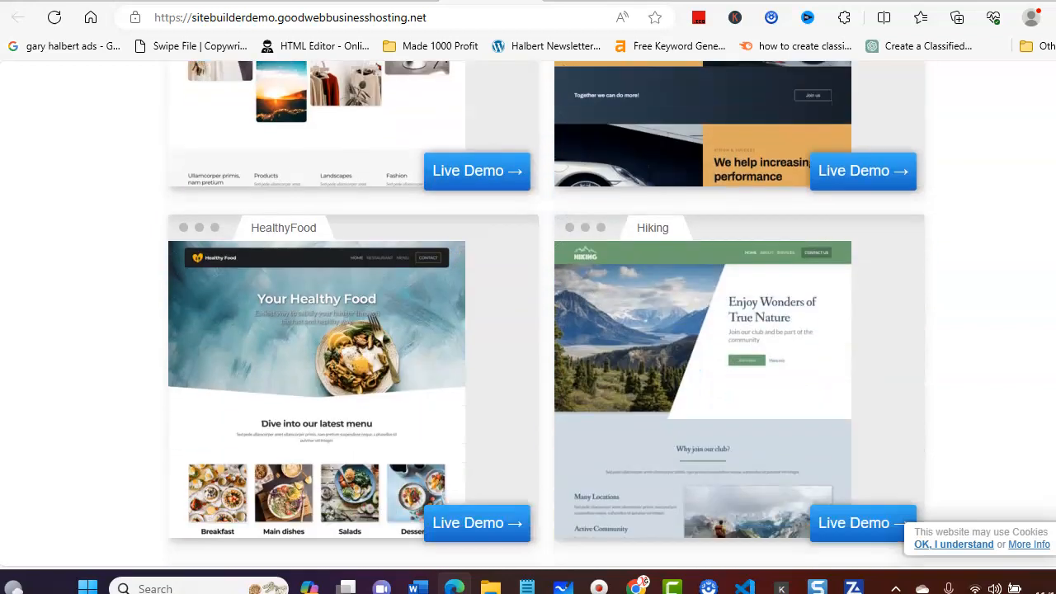
pyautogui.scroll(-1, 546, 314)
pyautogui.scroll(-6, 546, 313)
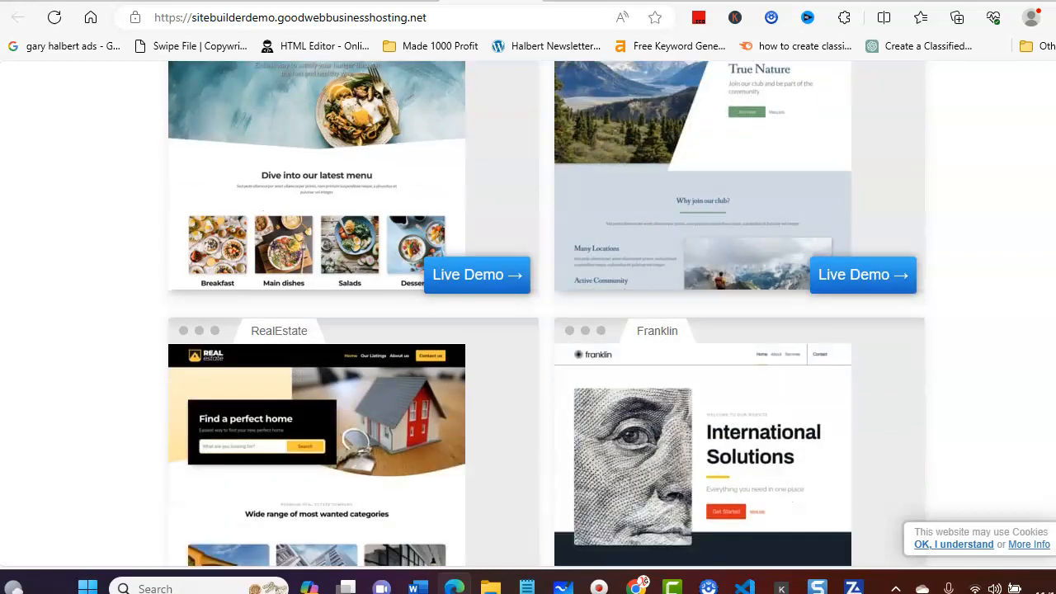
pyautogui.scroll(-8, 546, 313)
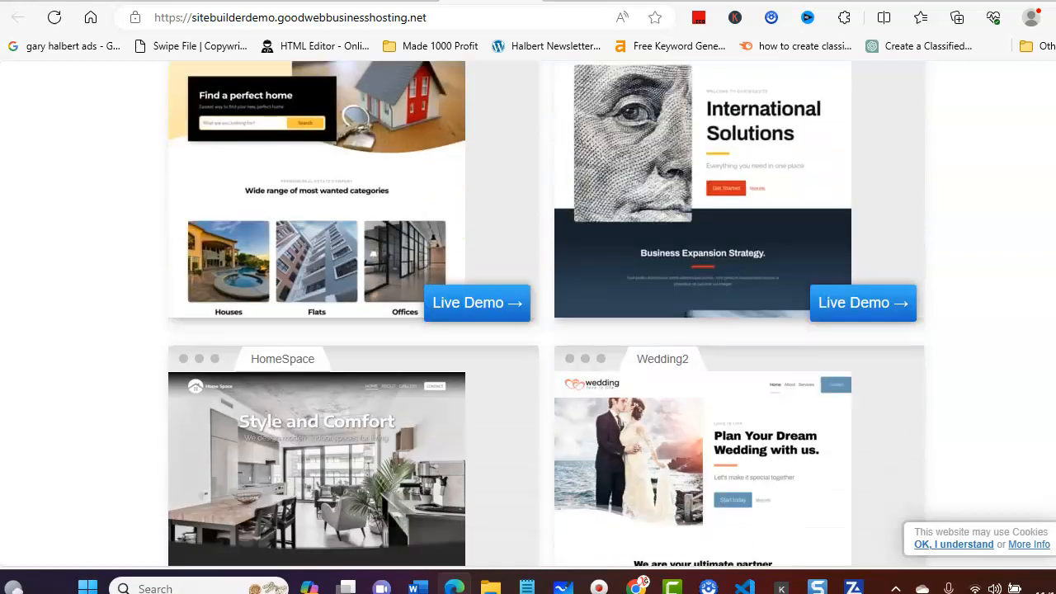
pyautogui.scroll(-12, 546, 313)
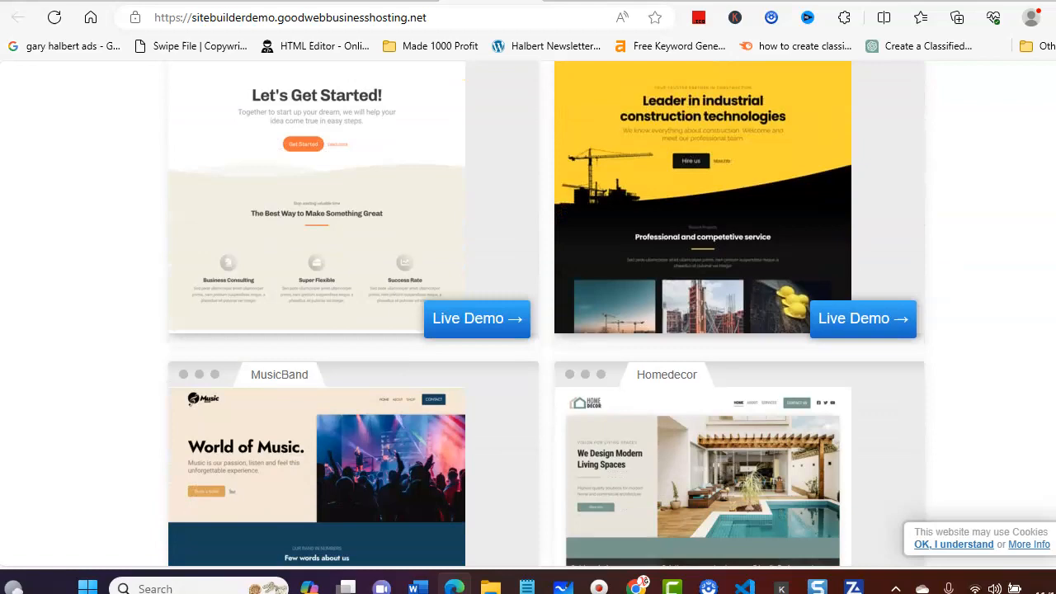
pyautogui.scroll(-15, 546, 313)
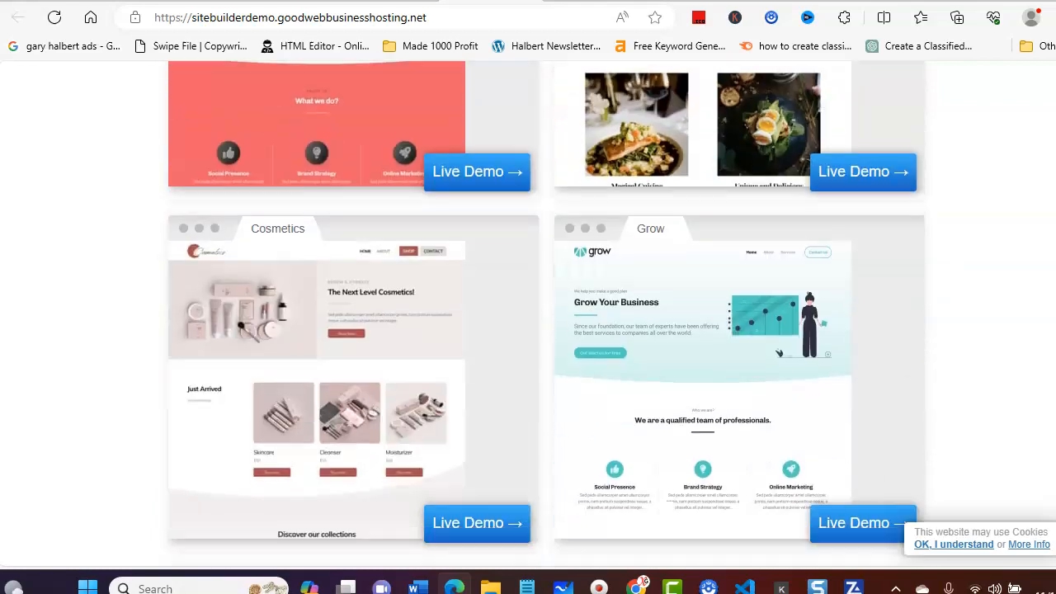
pyautogui.scroll(-13, 546, 313)
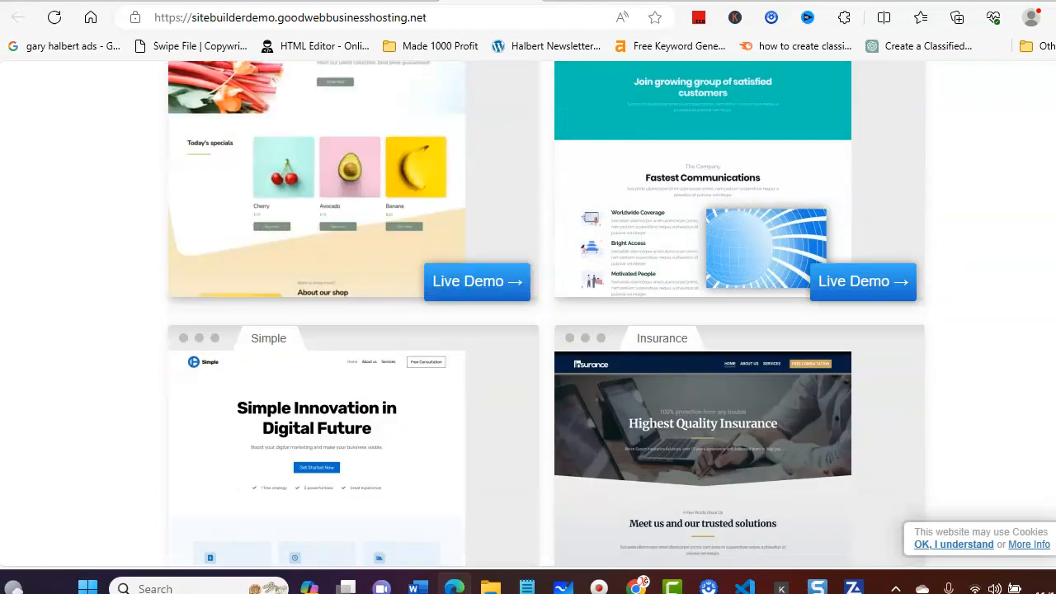
pyautogui.scroll(-8, 547, 314)
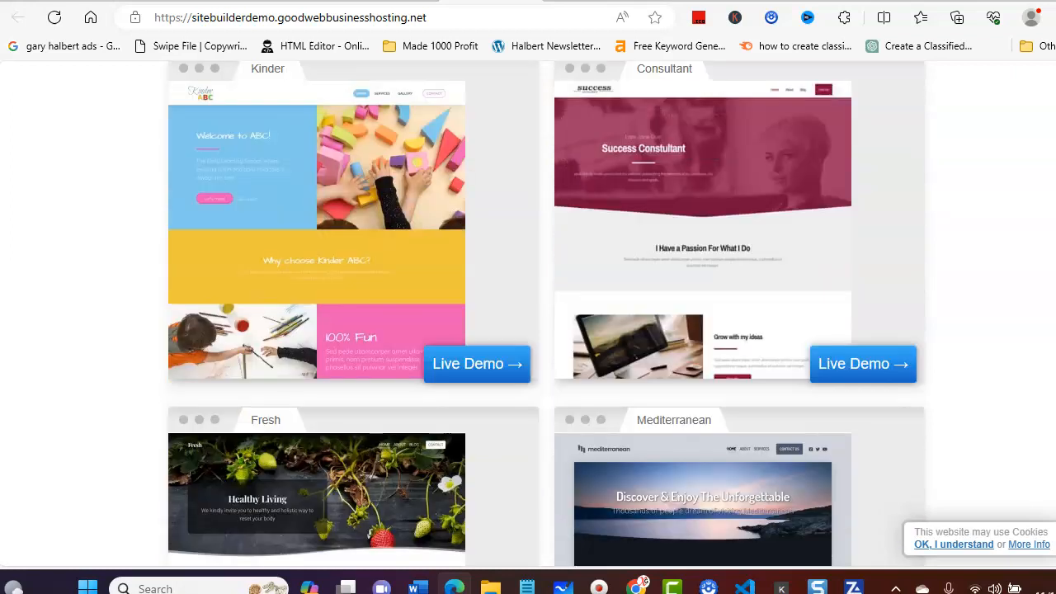
pyautogui.scroll(-3, 547, 313)
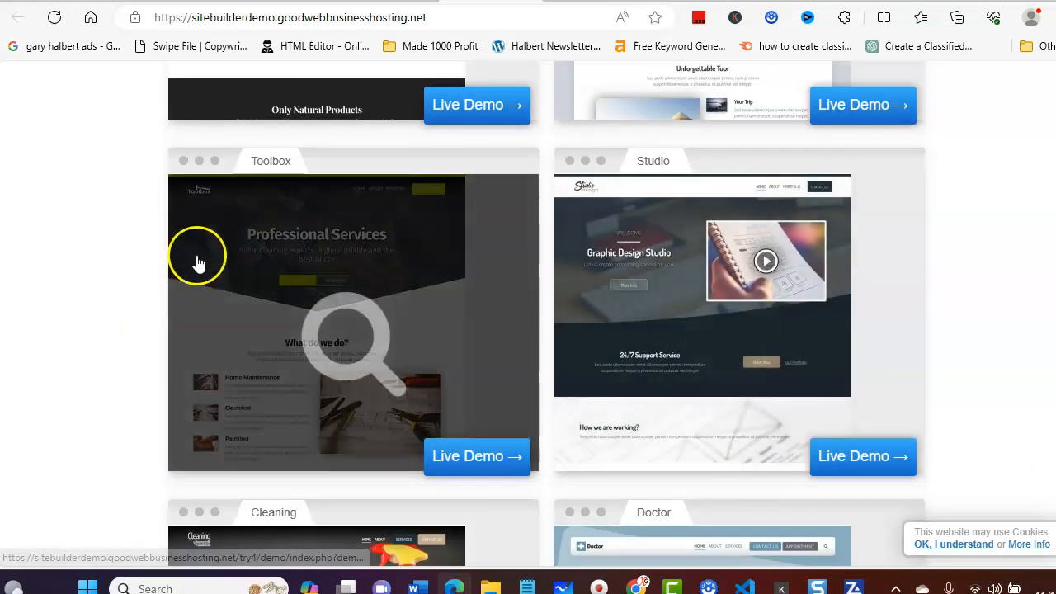
# Step: Open the Toolbox template's live demo without the welcome tour and look through its home page down to the footer
pyautogui.click(454, 458)
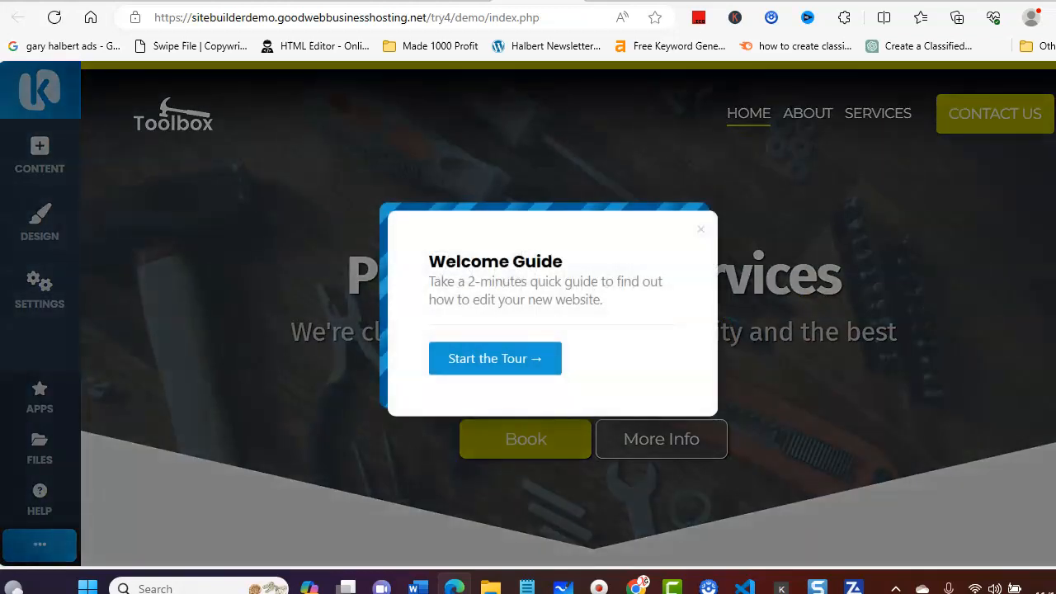
pyautogui.click(698, 232)
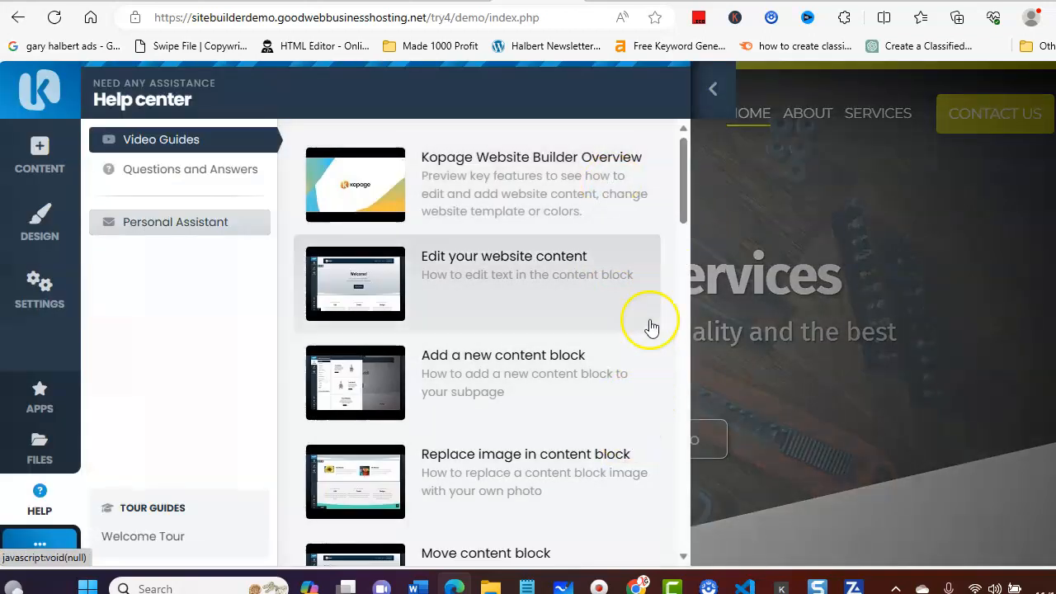
pyautogui.click(714, 89)
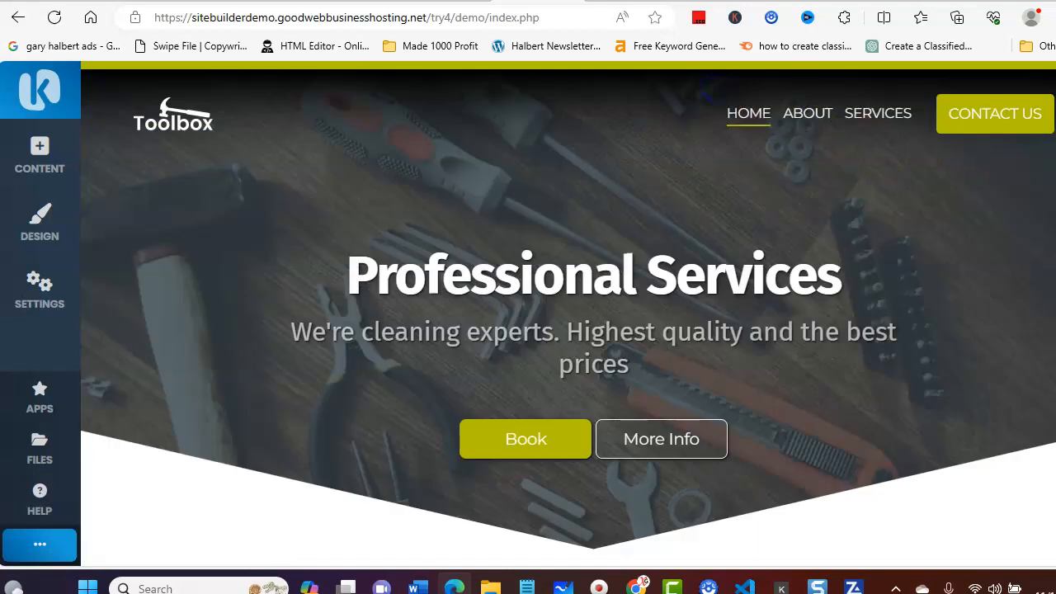
pyautogui.scroll(-6, 568, 315)
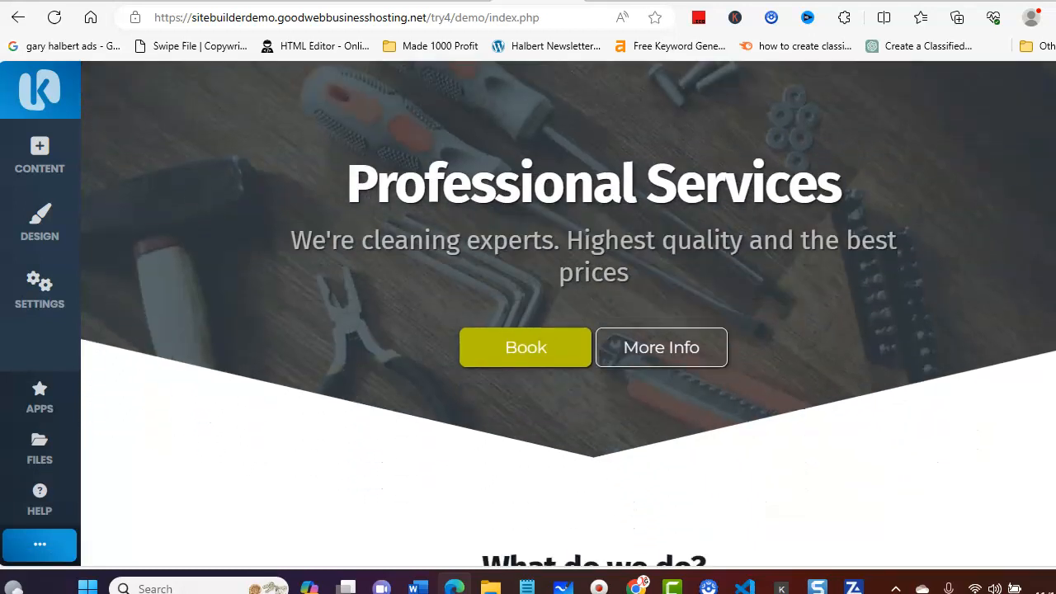
pyautogui.scroll(-8, 568, 314)
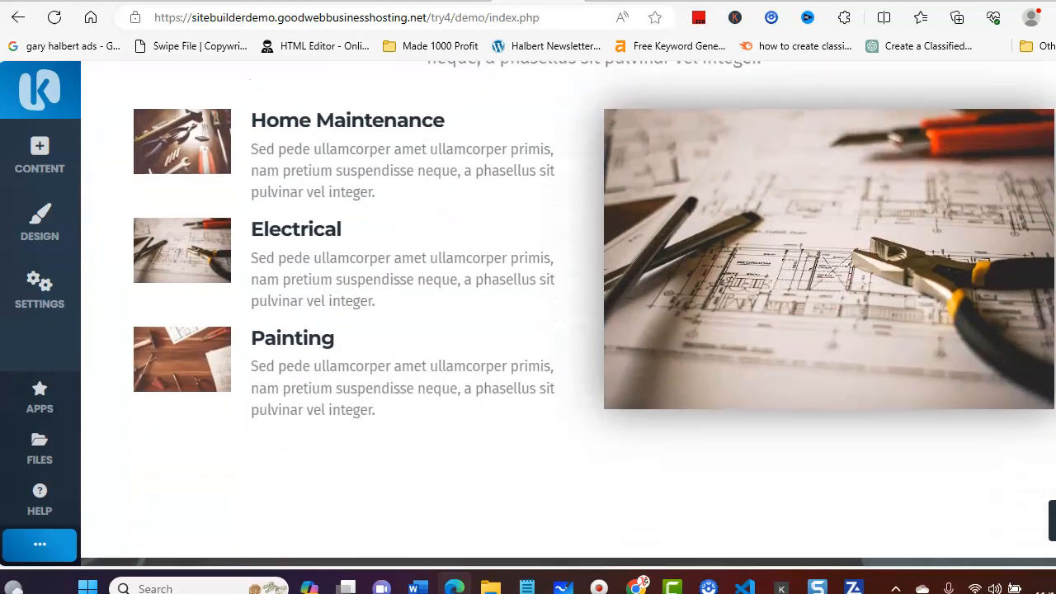
pyautogui.scroll(-8, 569, 314)
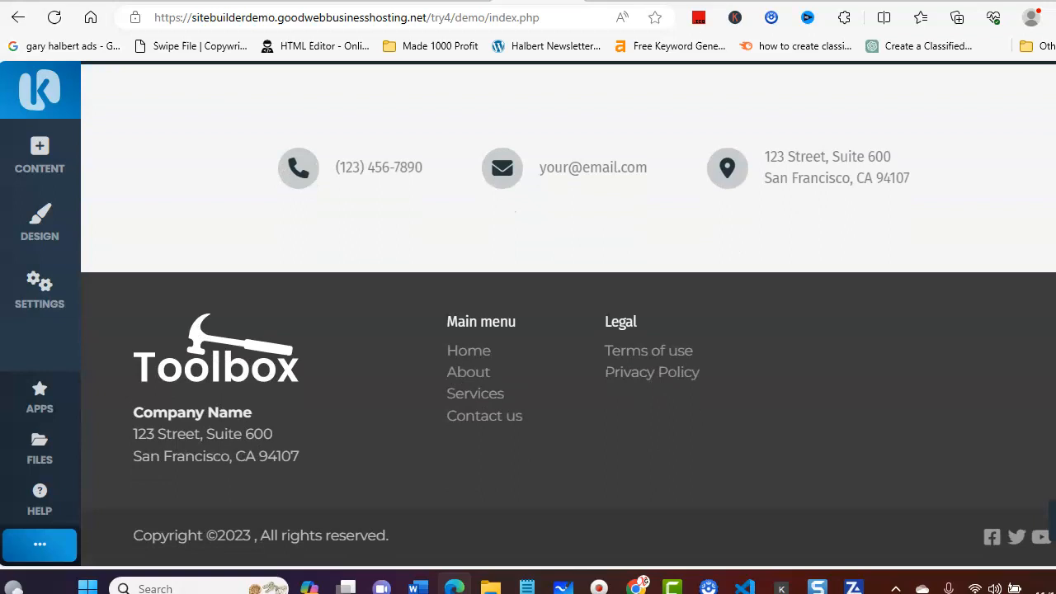
pyautogui.scroll(10, 569, 314)
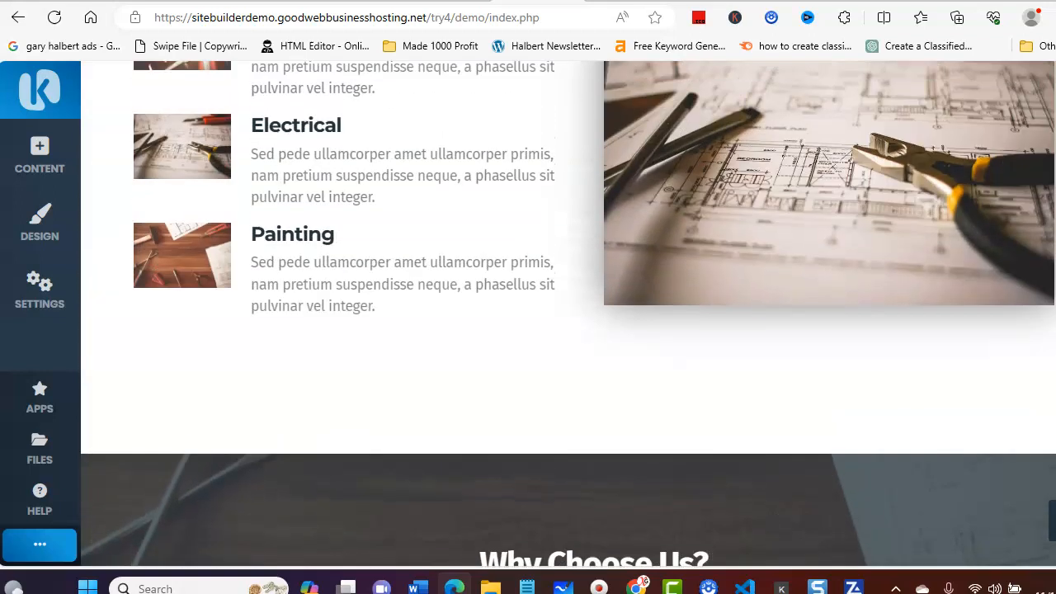
pyautogui.scroll(10, 1048, 165)
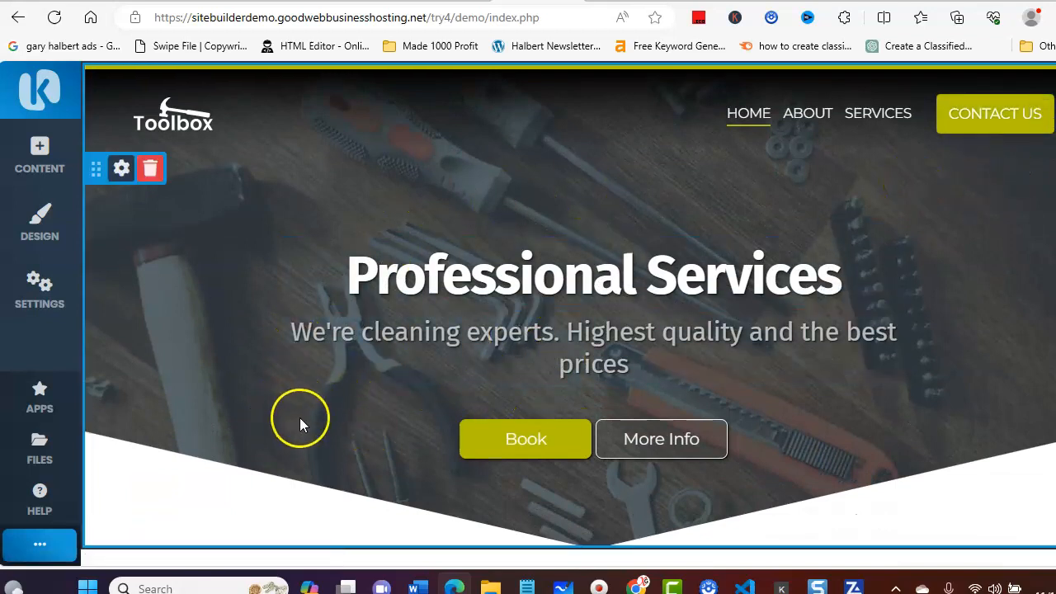
# Step: Add a new subpage named "Tool Gallery" to the website with the Photo Gallery page type
pyautogui.click(39, 283)
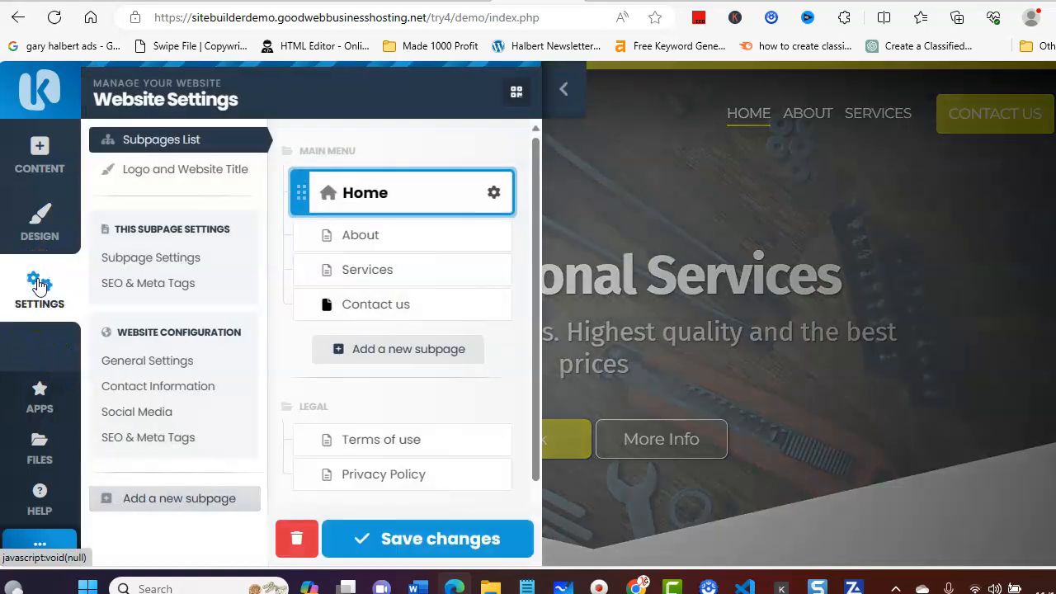
pyautogui.click(400, 350)
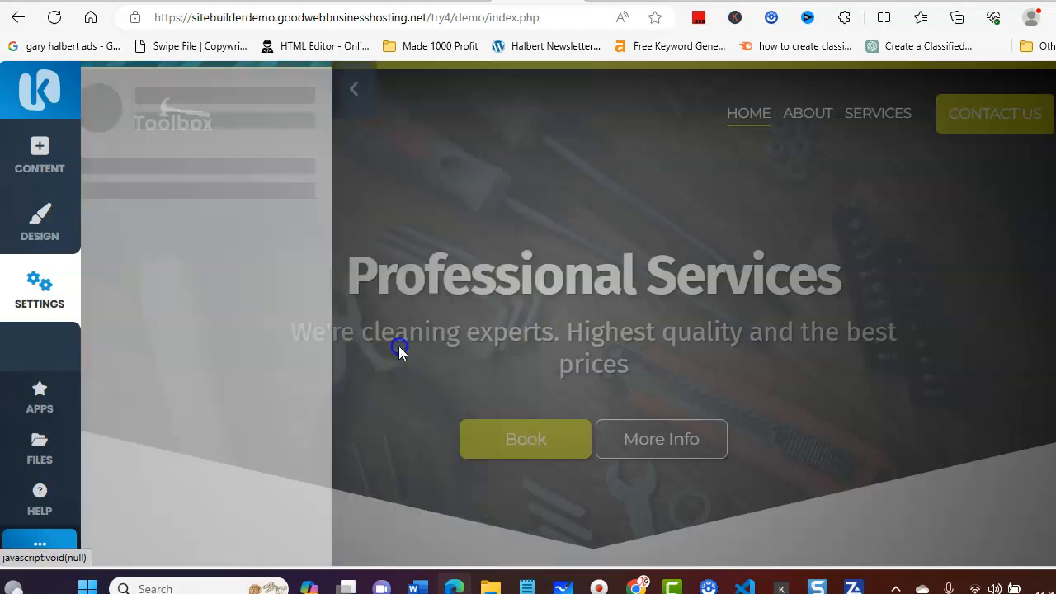
pyautogui.click(143, 299)
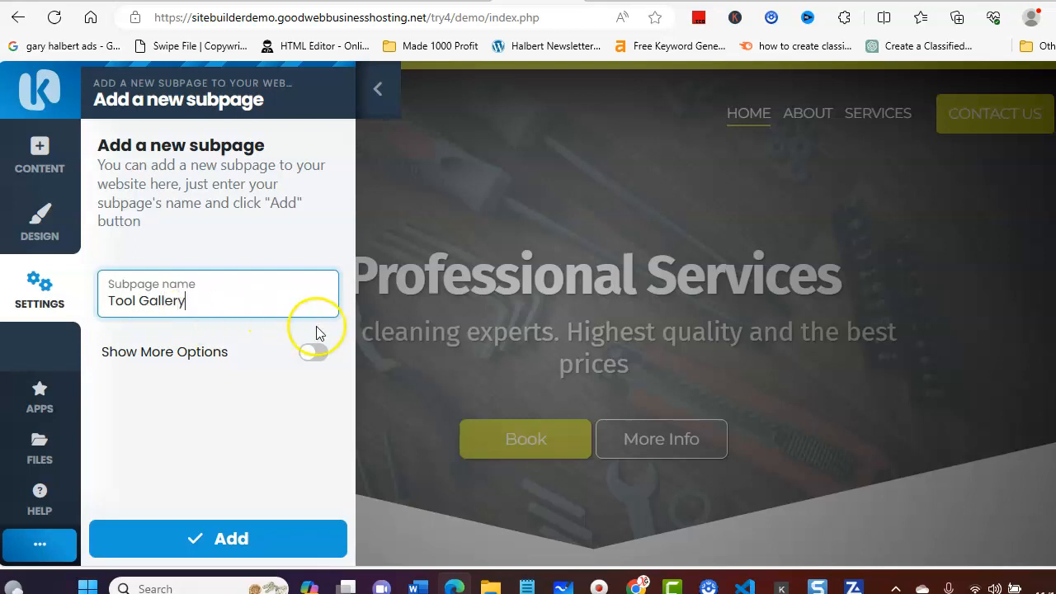
pyautogui.click(314, 354)
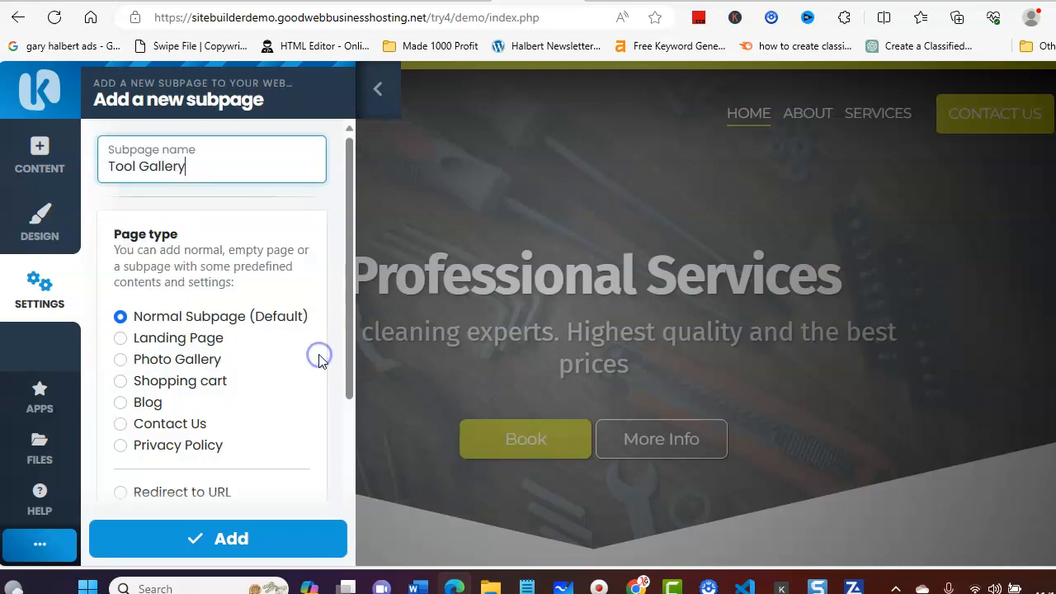
pyautogui.click(119, 361)
pyautogui.click(204, 535)
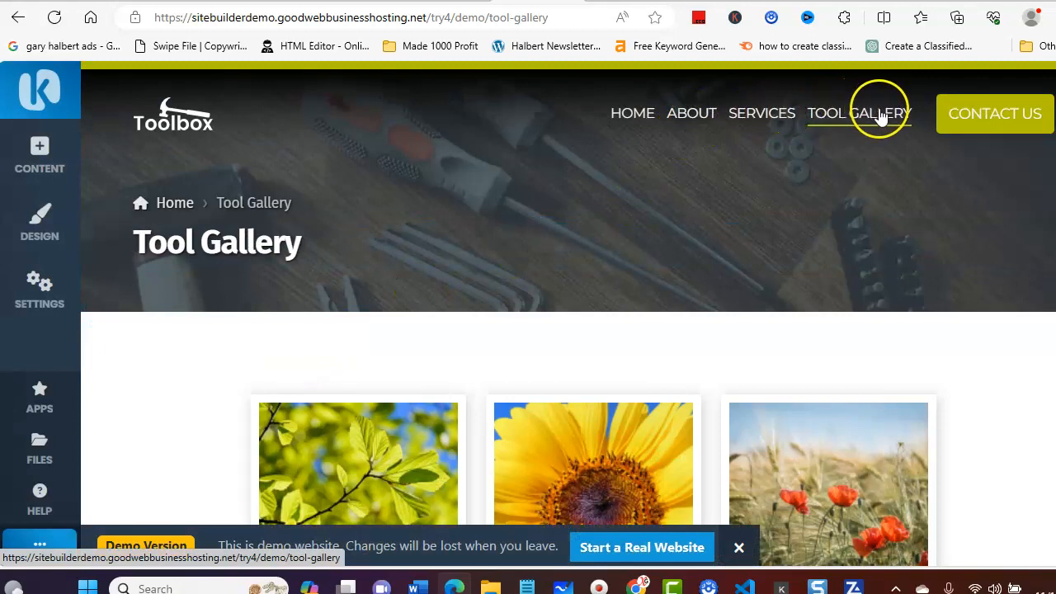
# Step: Add 25-2.jpg from the theme folder to the Tool Gallery page's photo gallery and give it the description "Tools"
pyautogui.moveTo(209, 331)
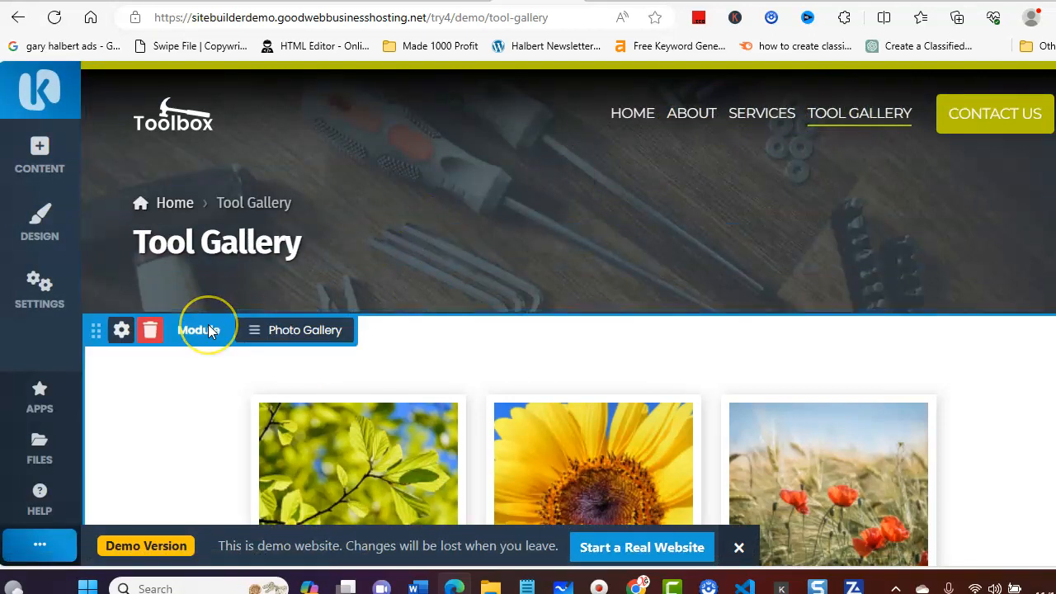
pyautogui.scroll(-2, 209, 330)
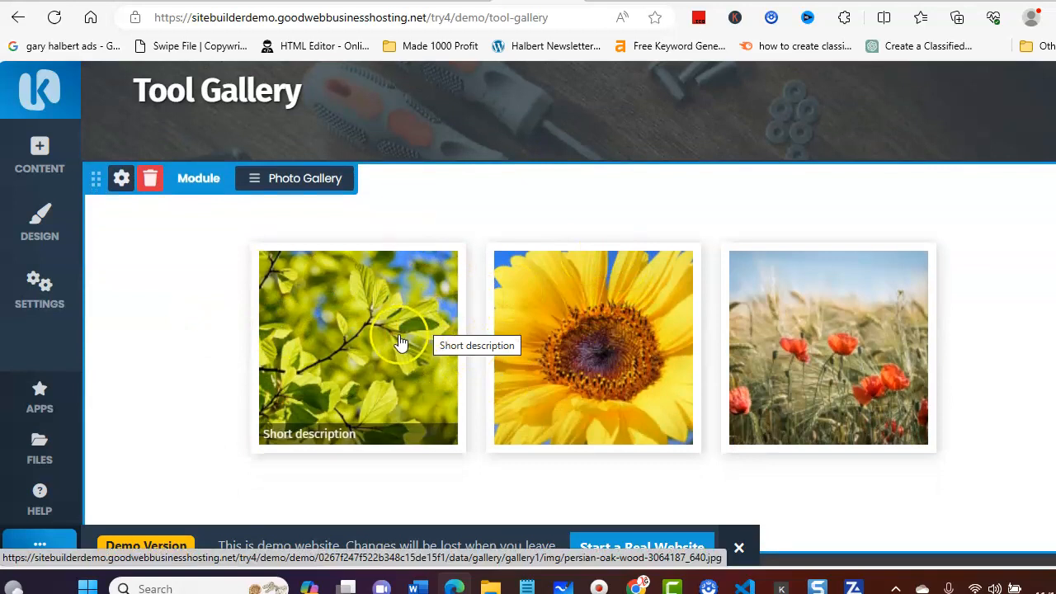
pyautogui.click(283, 185)
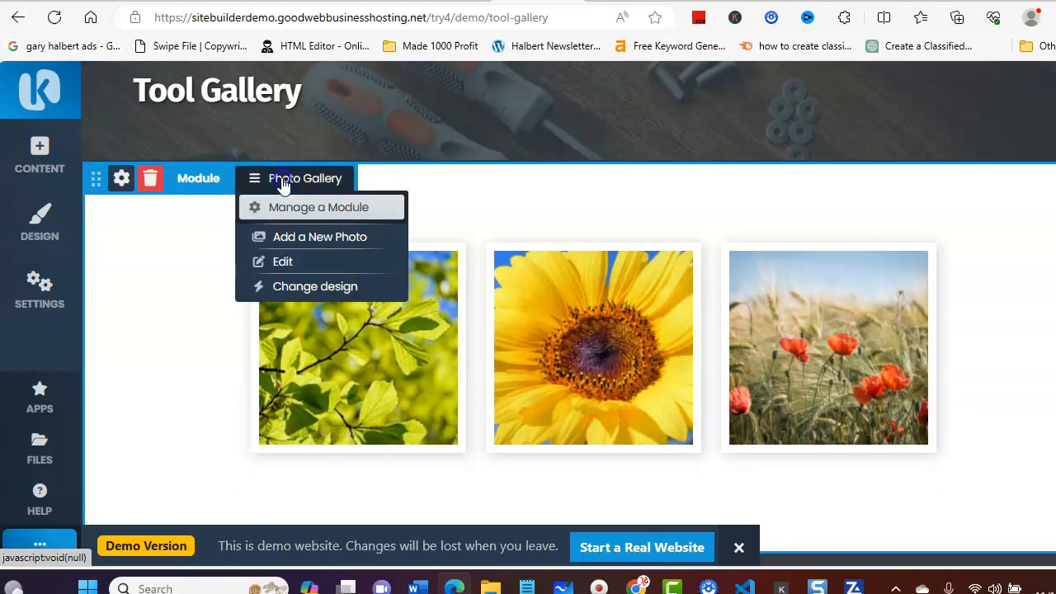
pyautogui.click(303, 235)
pyautogui.click(302, 232)
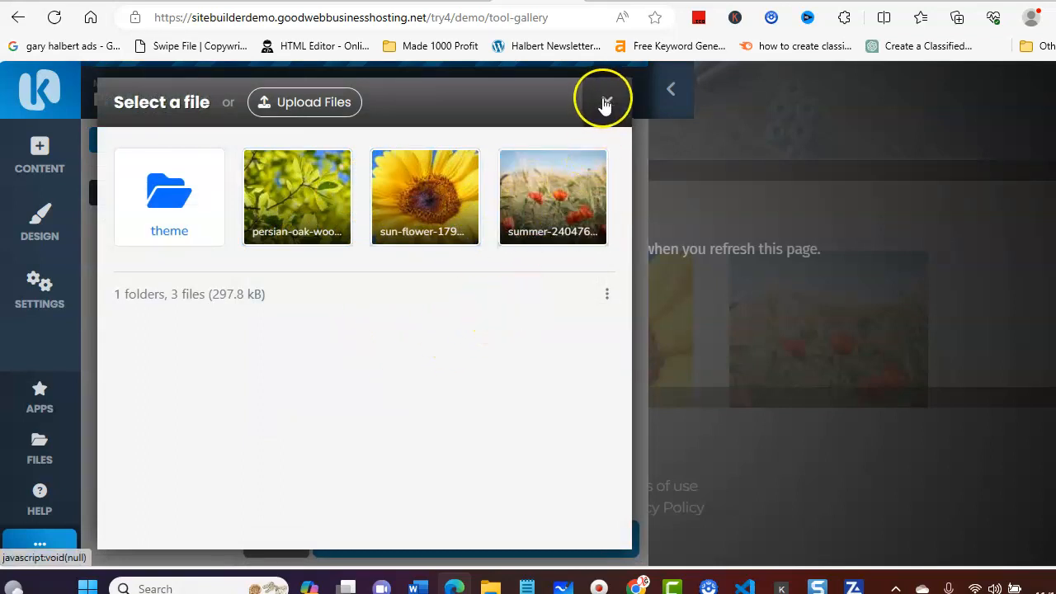
pyautogui.click(174, 196)
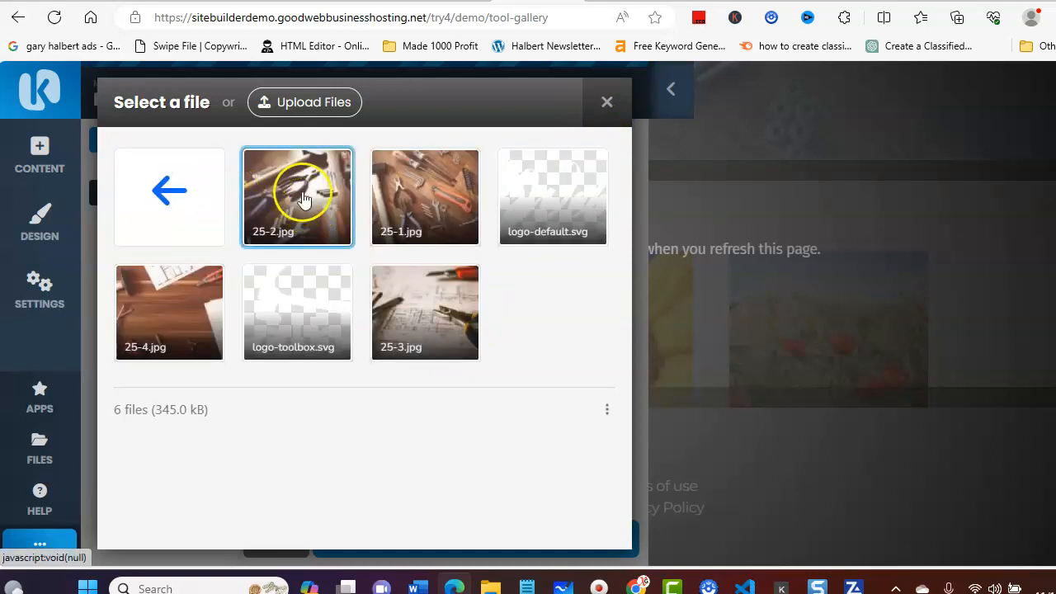
pyautogui.click(304, 199)
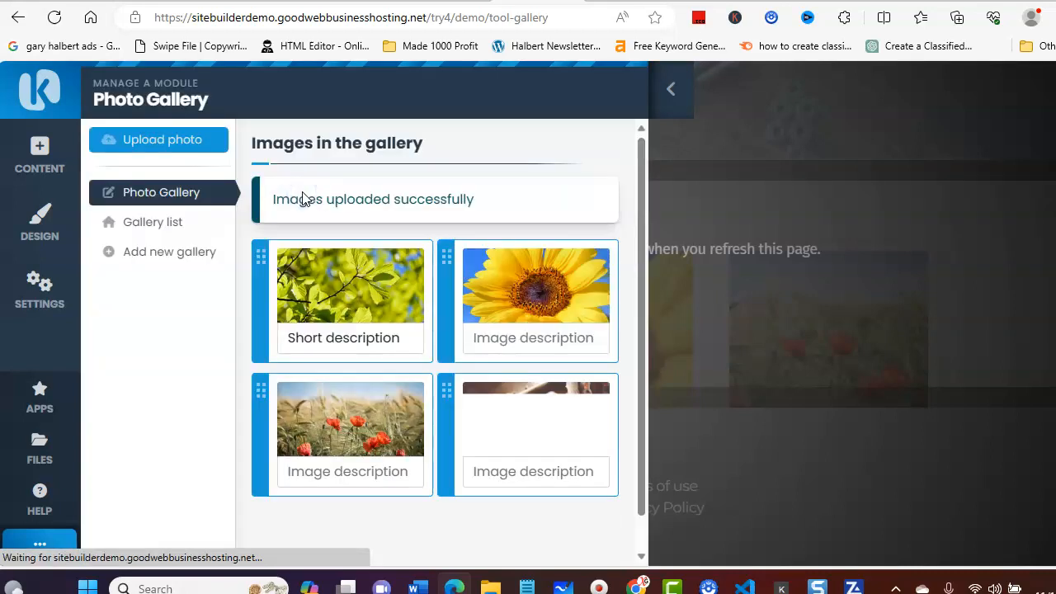
pyautogui.click(480, 469)
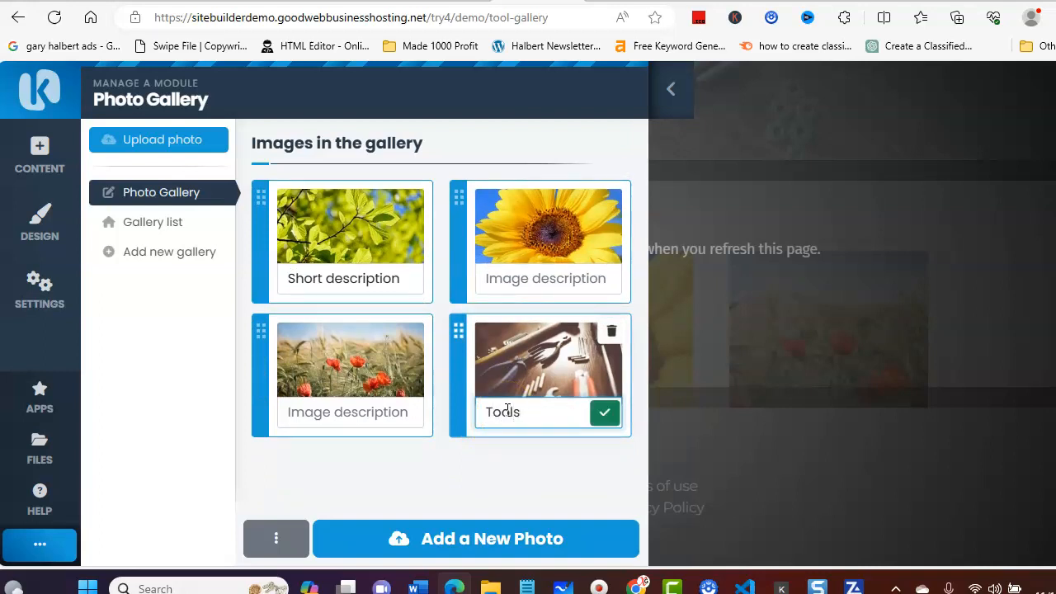
pyautogui.click(603, 414)
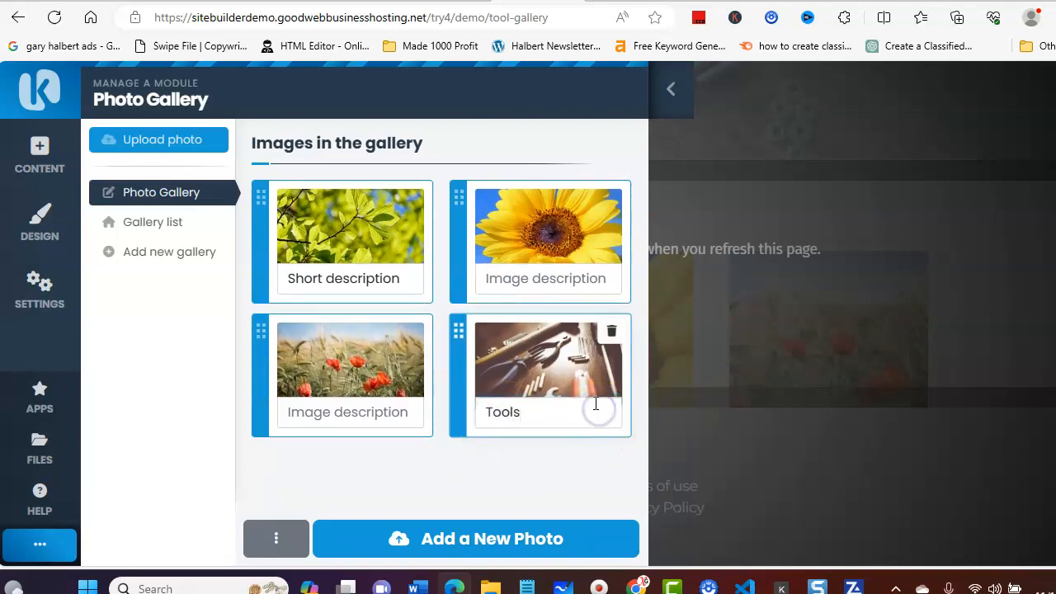
# Step: Delete the sunflower image from the photo gallery and confirm its removal
pyautogui.moveTo(535, 266)
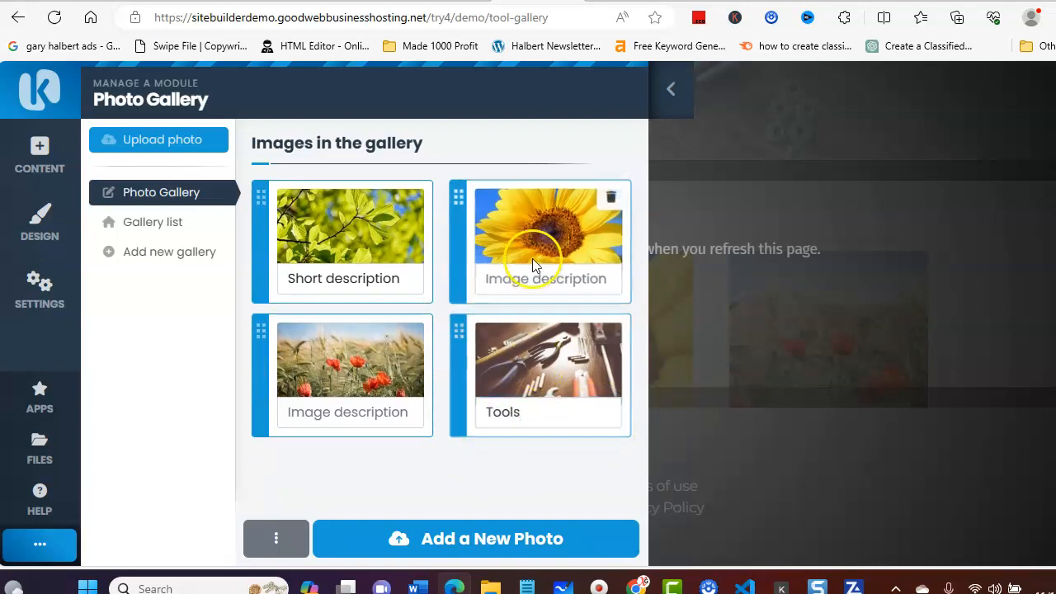
pyautogui.click(613, 199)
pyautogui.click(618, 104)
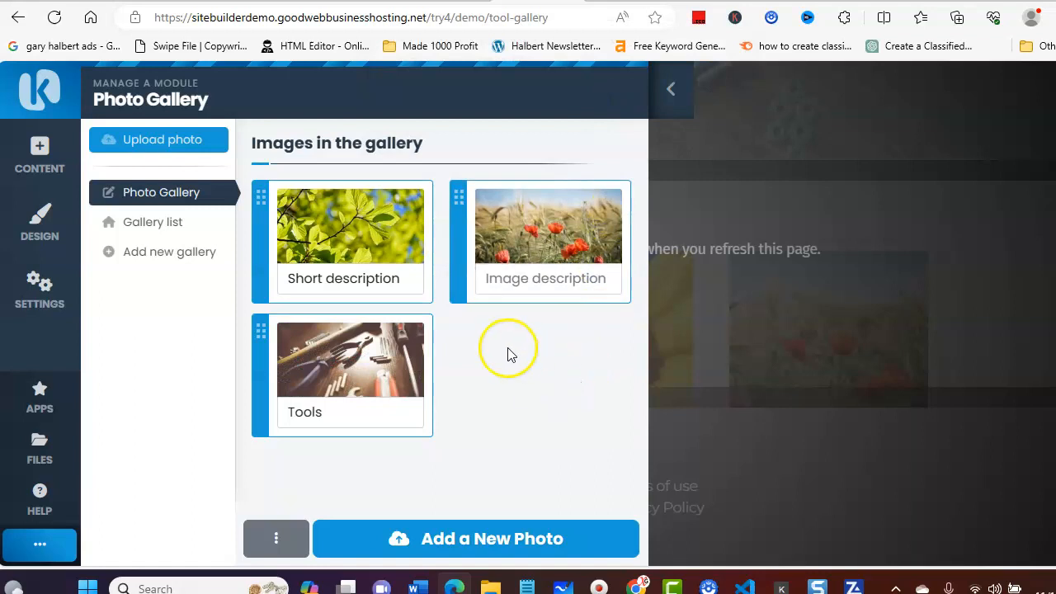
# Step: Add 25-1.jpg from the theme folder to the photo gallery and give it the description "Buy Tools"
pyautogui.click(479, 534)
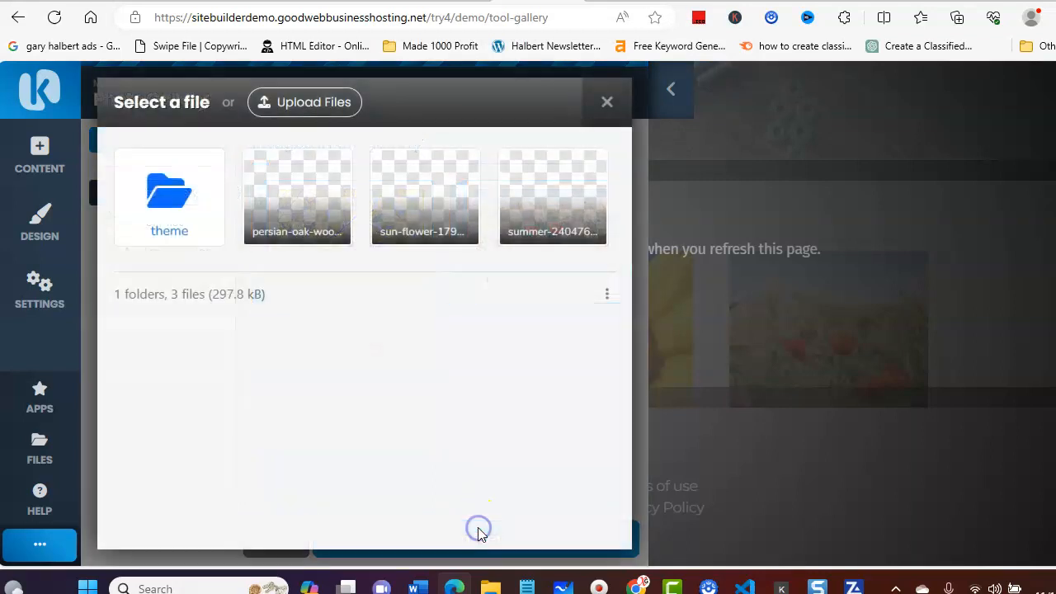
pyautogui.click(192, 199)
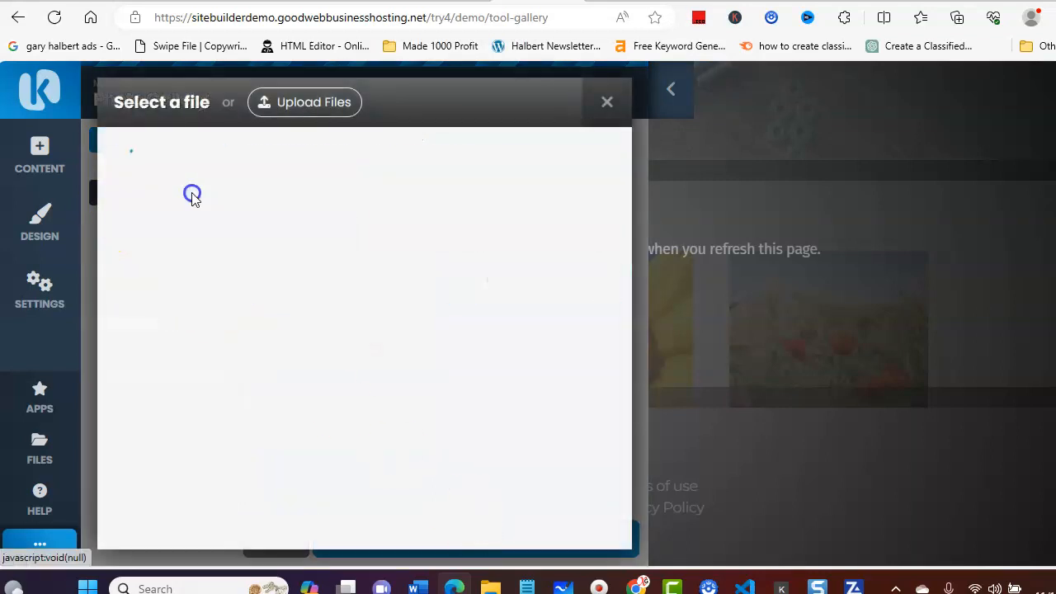
pyautogui.click(399, 196)
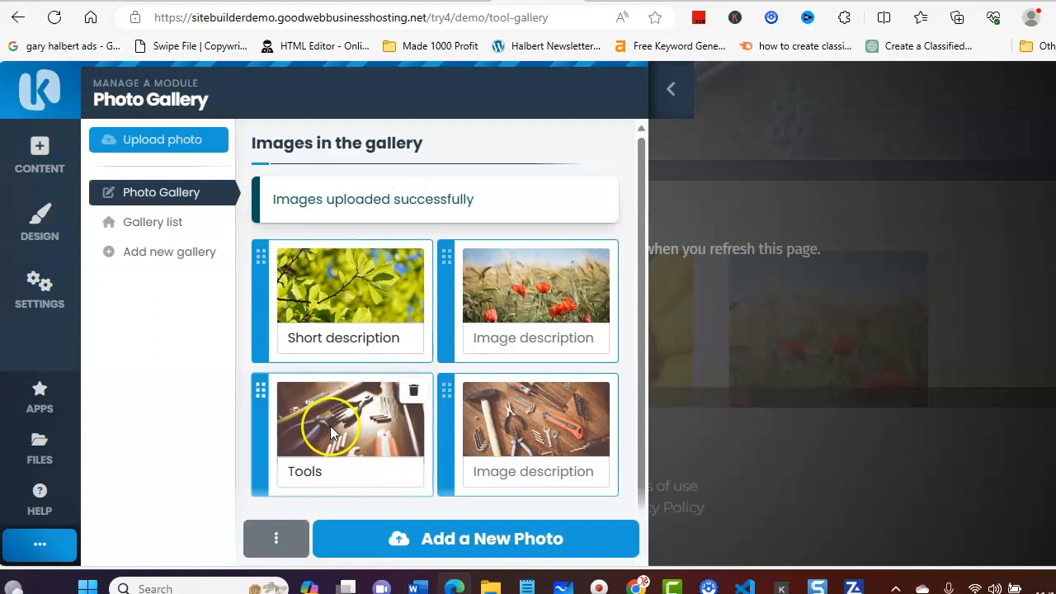
pyautogui.click(503, 413)
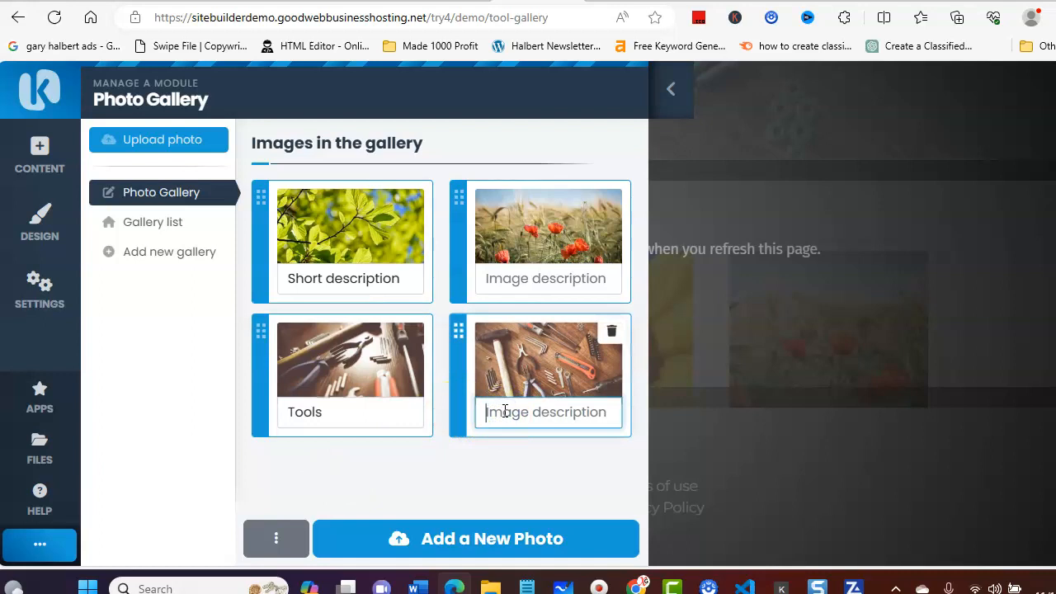
pyautogui.write('Buy Tools')
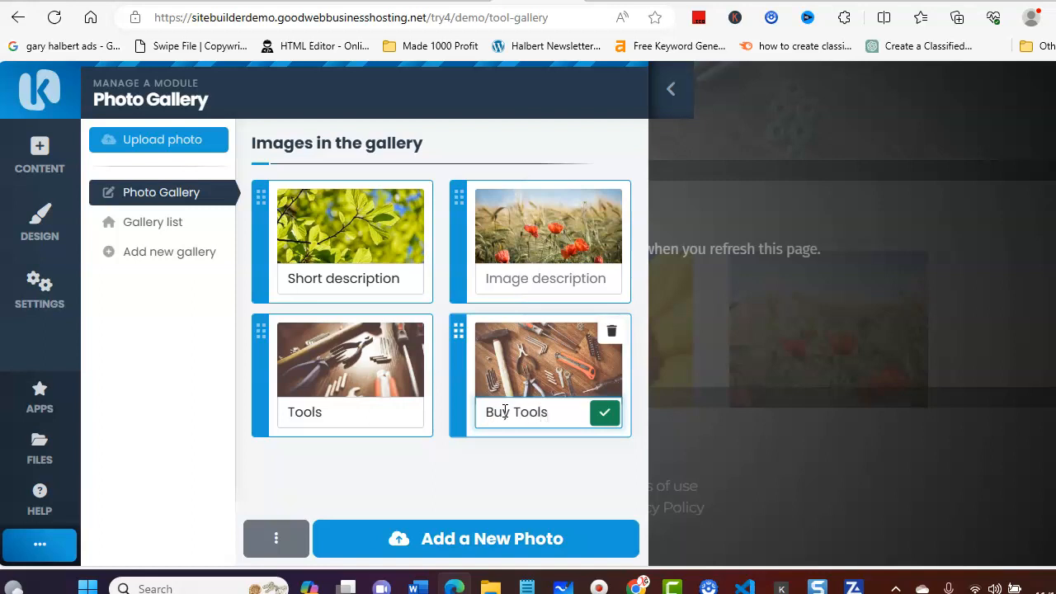
pyautogui.click(599, 415)
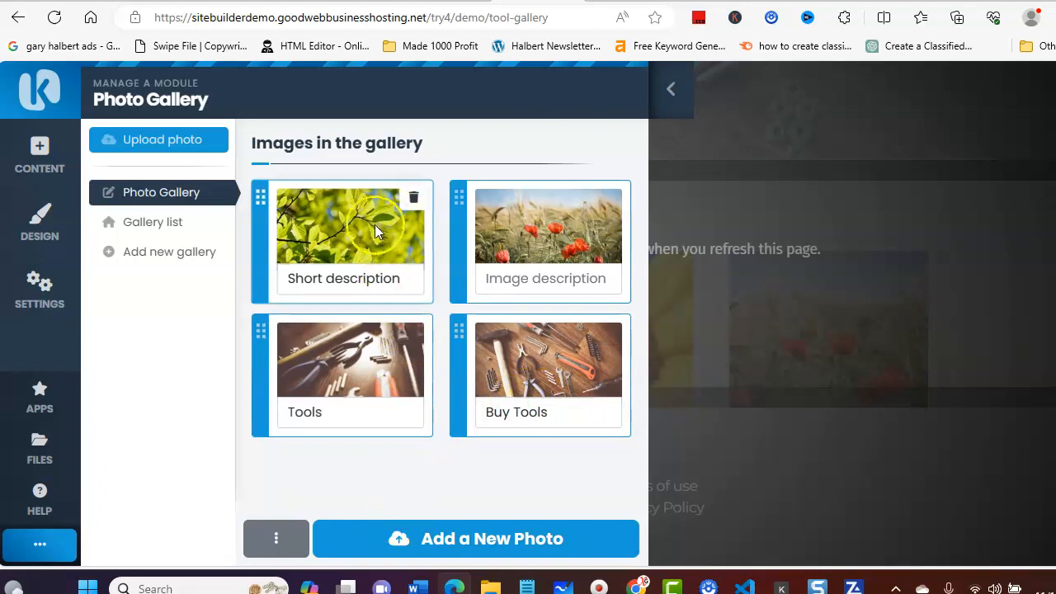
# Step: Delete the green leaves image from the gallery and add 25-3.jpg from the theme folder with the description "Tools"
pyautogui.click(412, 203)
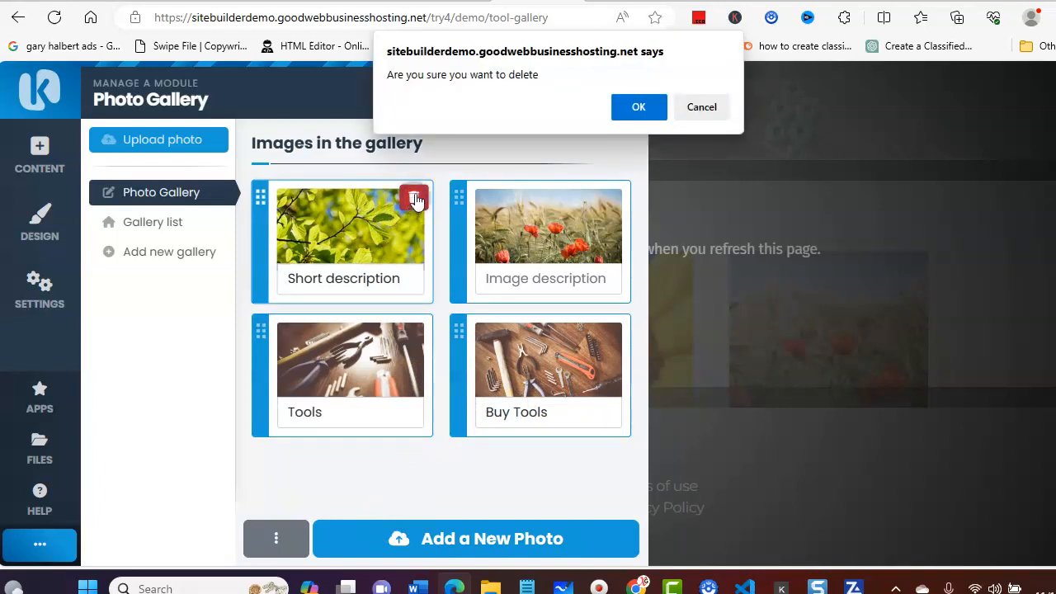
pyautogui.click(627, 113)
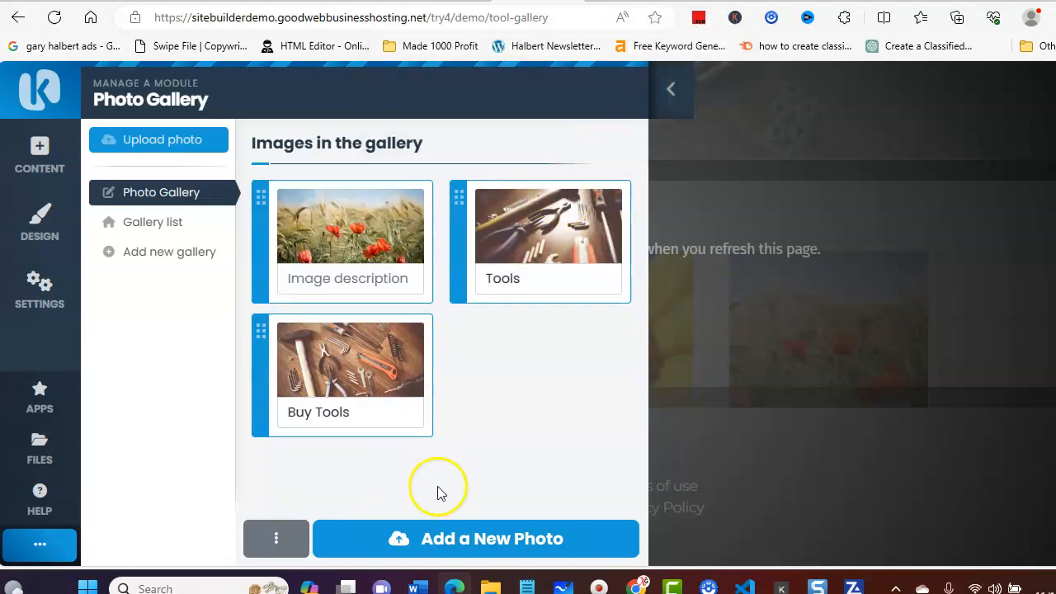
pyautogui.click(447, 542)
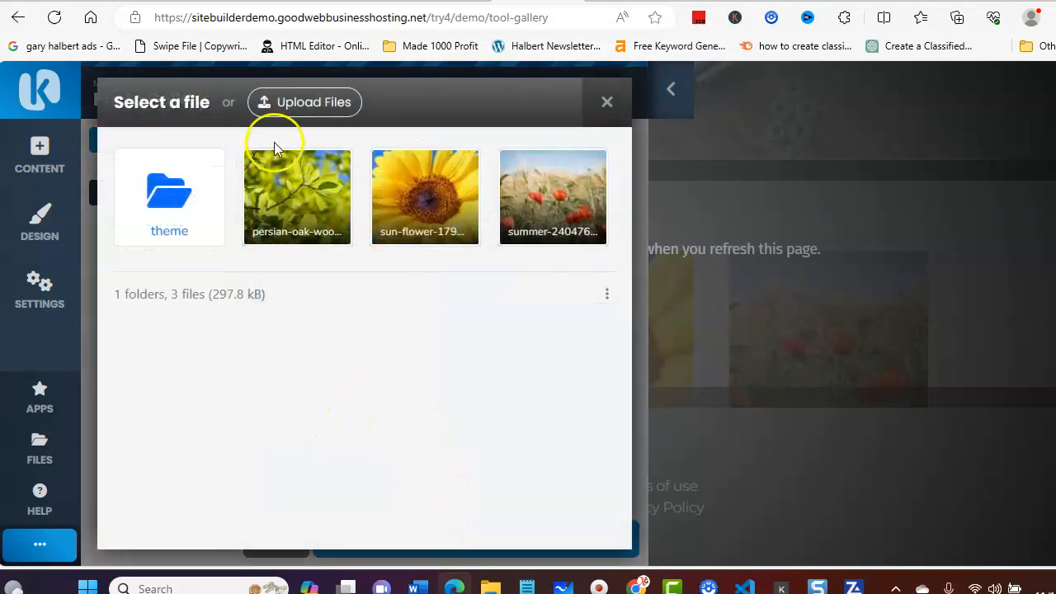
pyautogui.click(168, 204)
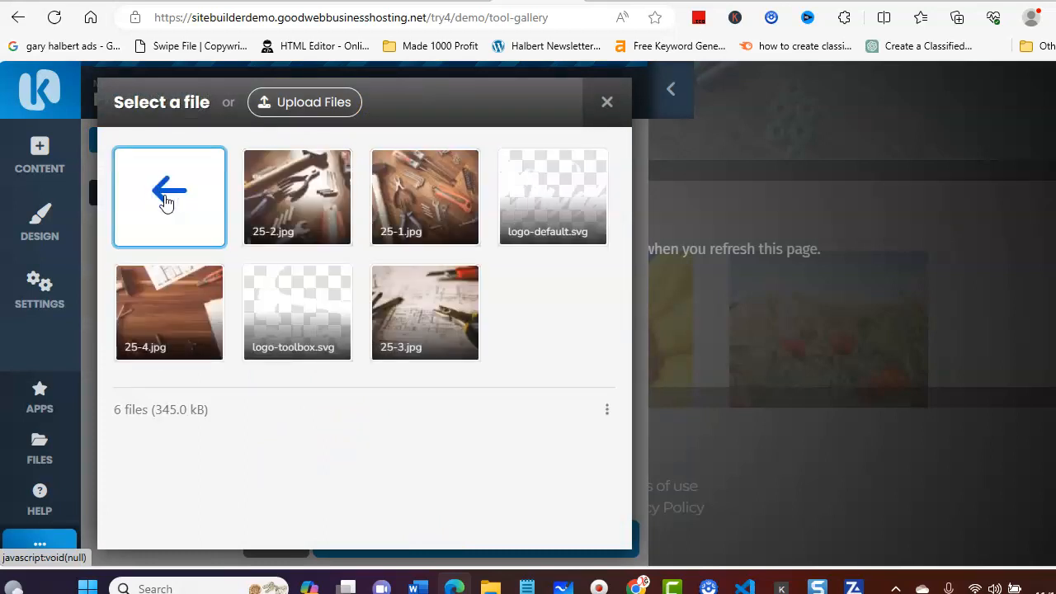
pyautogui.click(459, 287)
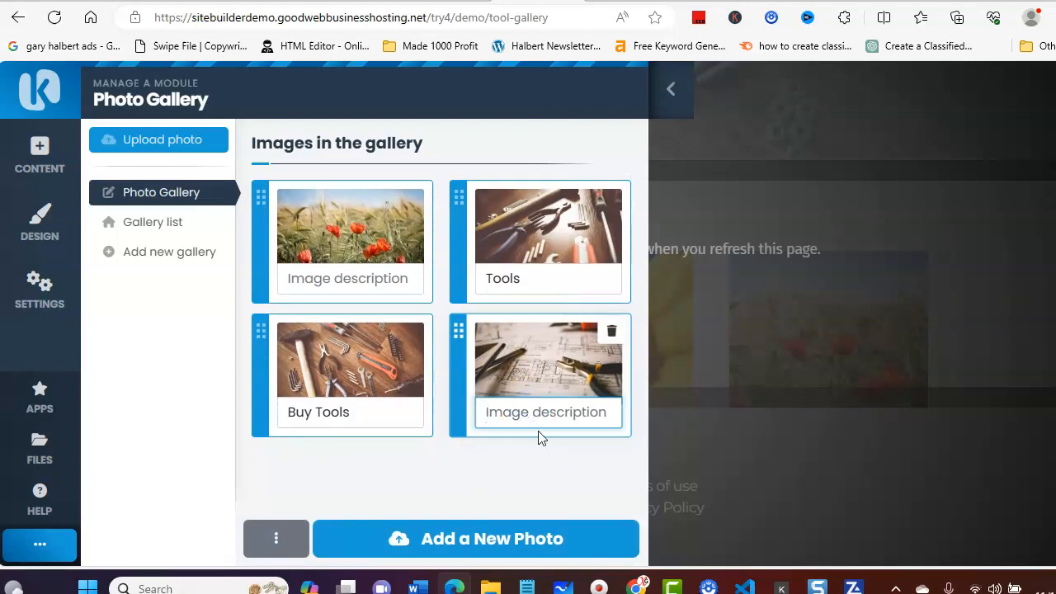
pyautogui.write('Tool')
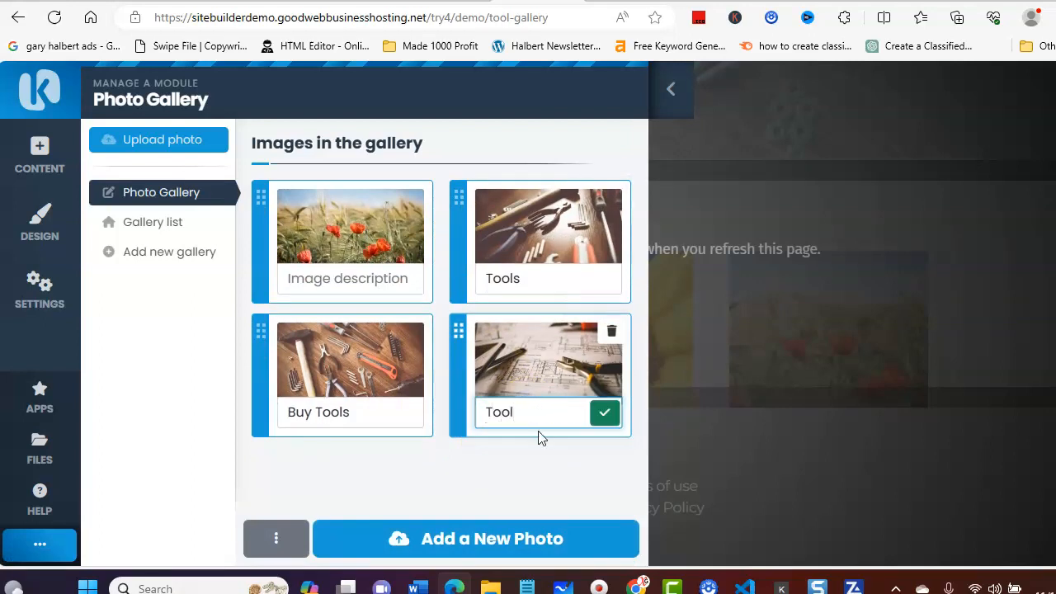
pyautogui.write('s')
pyautogui.click(607, 413)
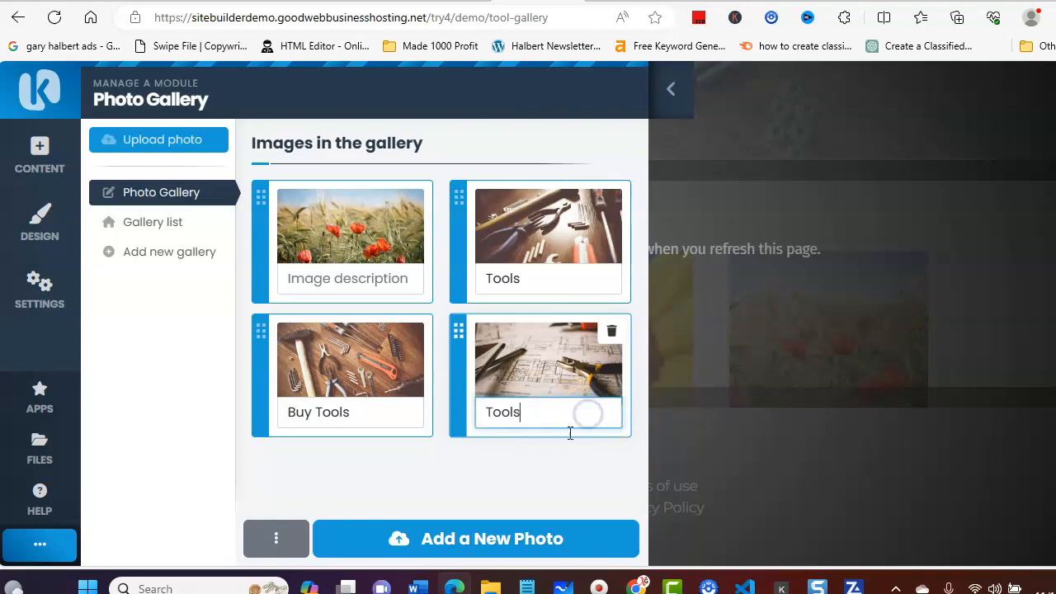
# Step: Delete the poppy field image from the photo gallery and confirm its removal
pyautogui.click(335, 219)
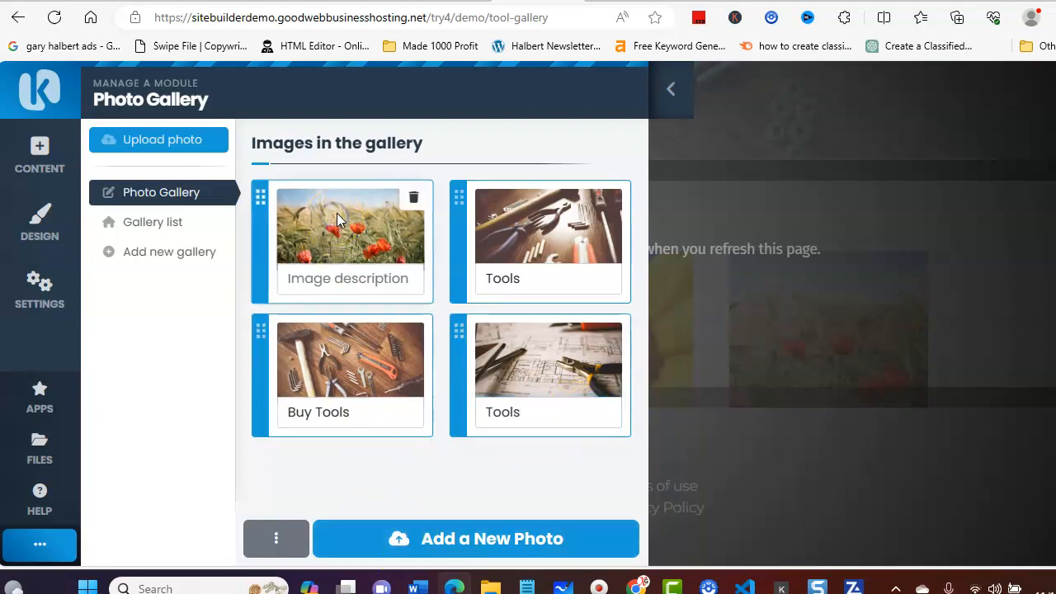
pyautogui.click(416, 202)
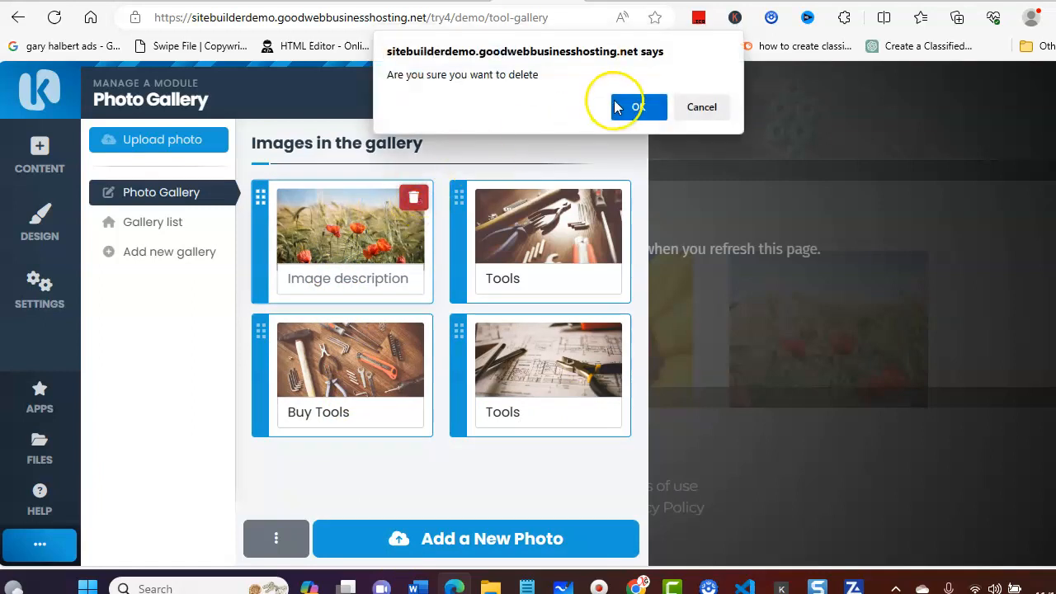
pyautogui.click(615, 107)
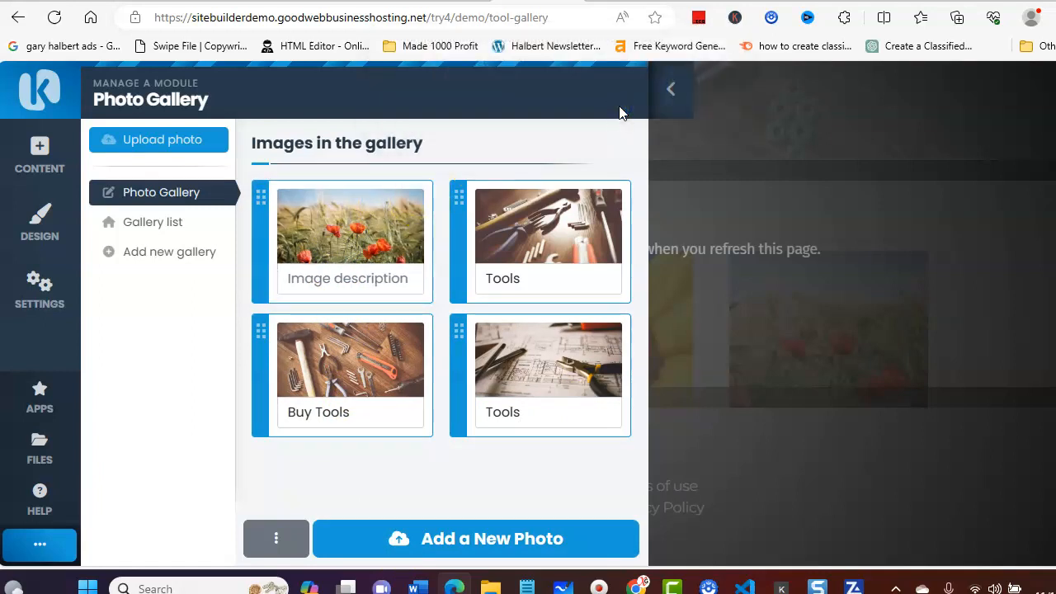
pyautogui.click(328, 215)
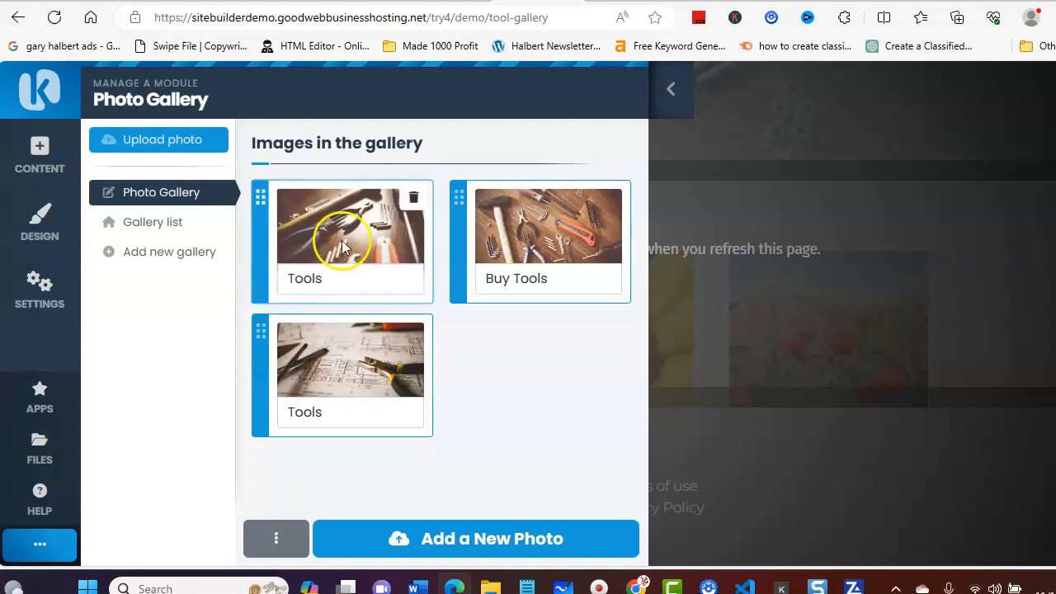
# Step: Add 25-4.jpg from the theme folder with the description "Tools For Sale" and refresh the page to apply the gallery changes
pyautogui.click(437, 532)
pyautogui.click(156, 191)
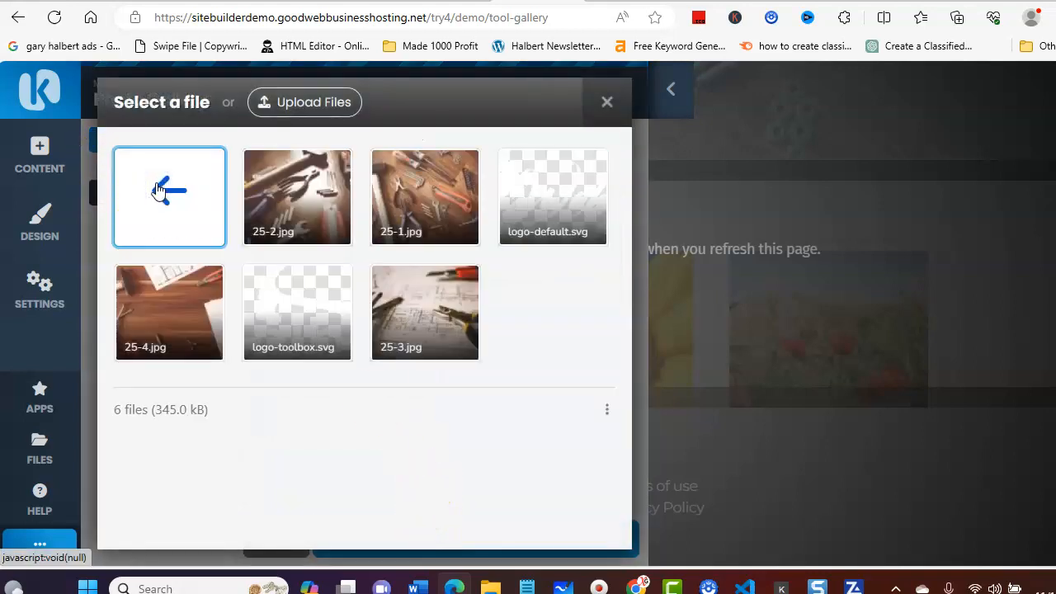
pyautogui.click(157, 285)
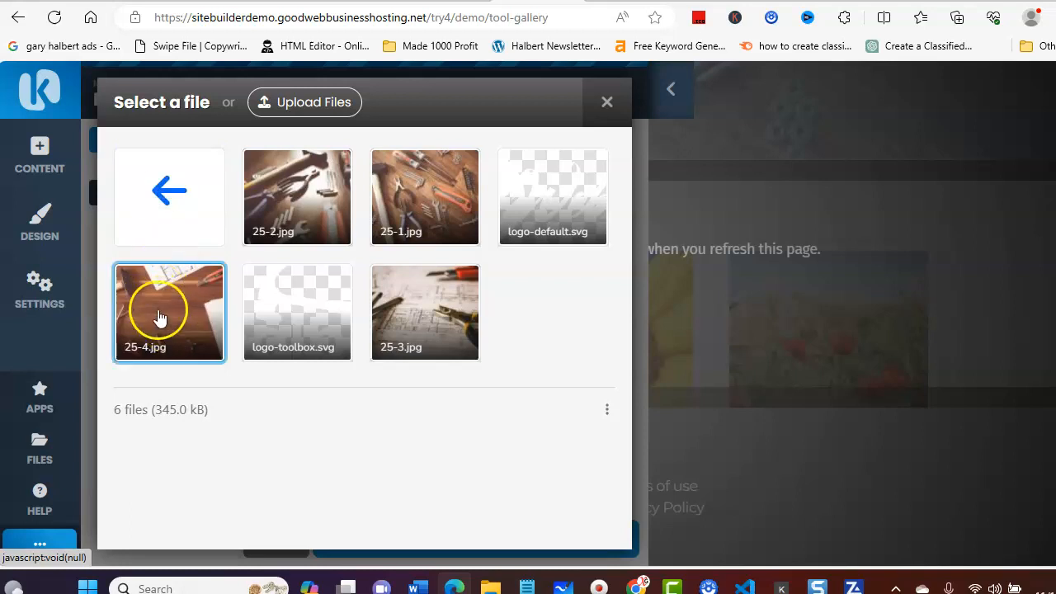
pyautogui.click(161, 318)
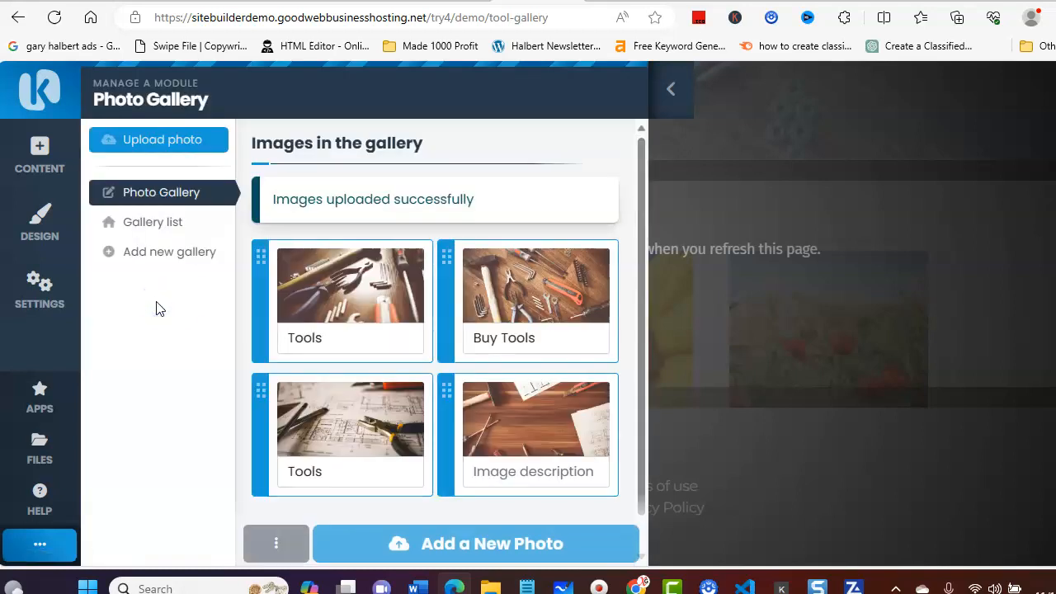
pyautogui.click(501, 472)
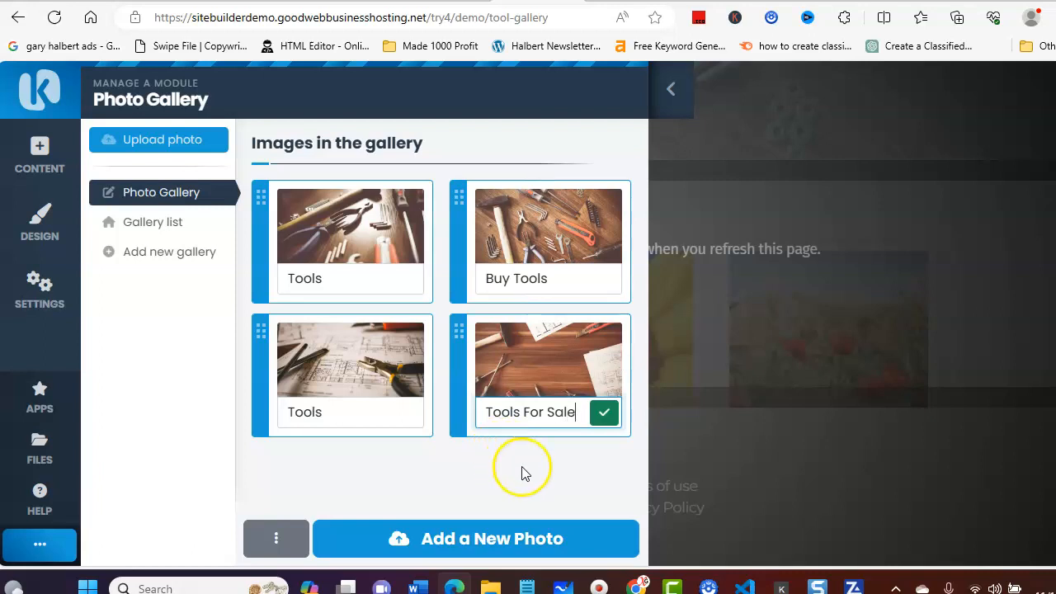
pyautogui.click(605, 414)
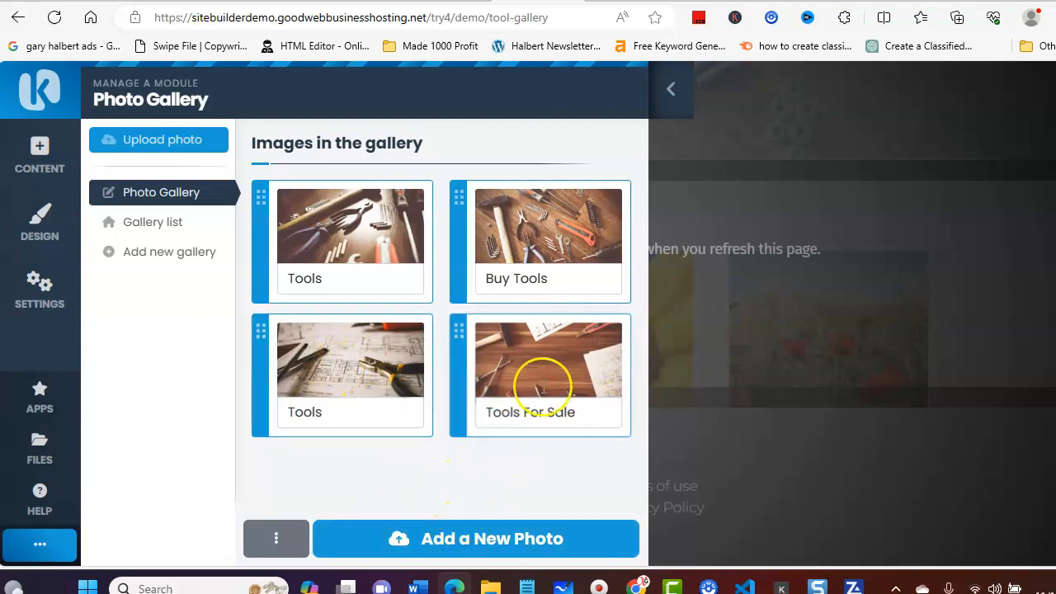
pyautogui.click(674, 91)
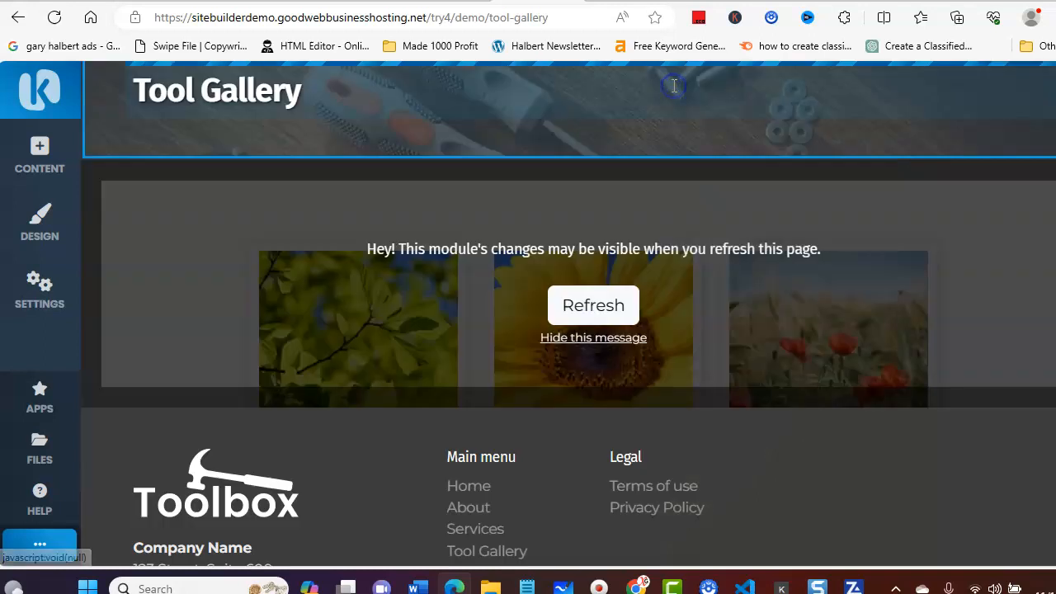
pyautogui.click(596, 305)
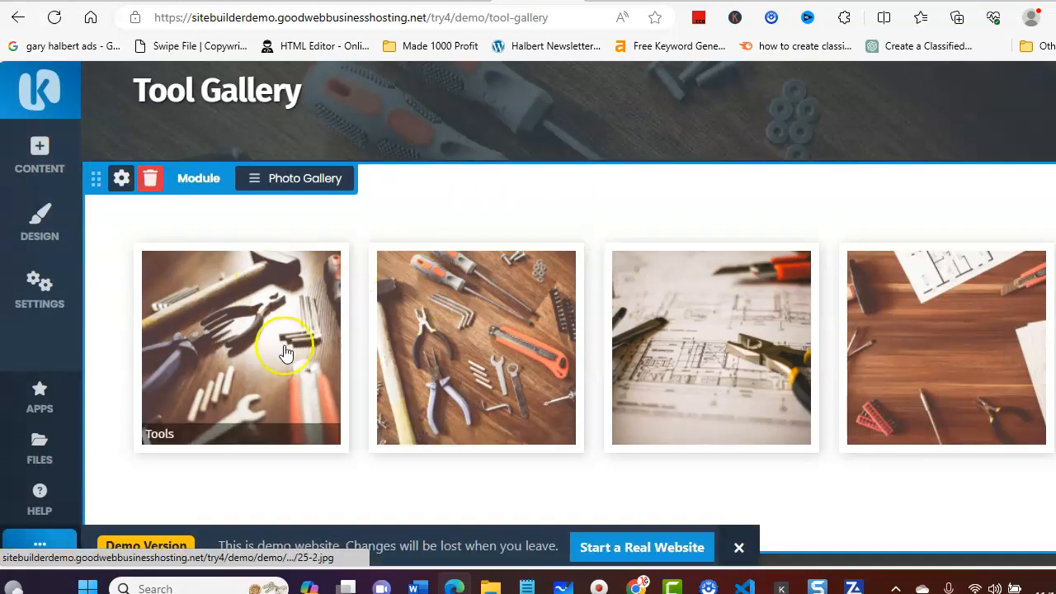
# Step: View the Tool Gallery photos one after another in the enlarged view, close it and look over the page from header to footer
pyautogui.click(243, 321)
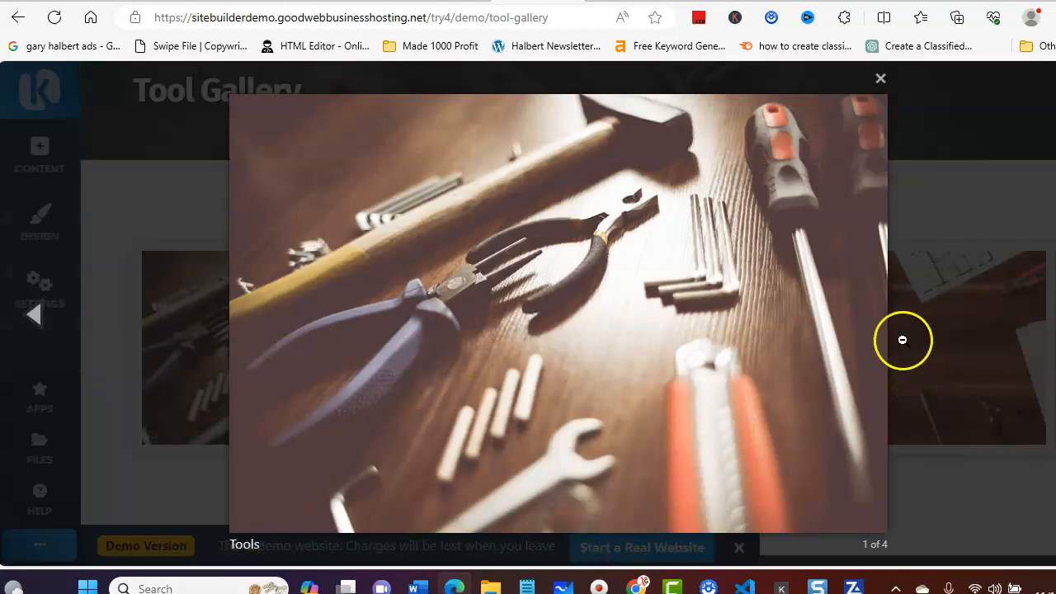
pyautogui.click(33, 318)
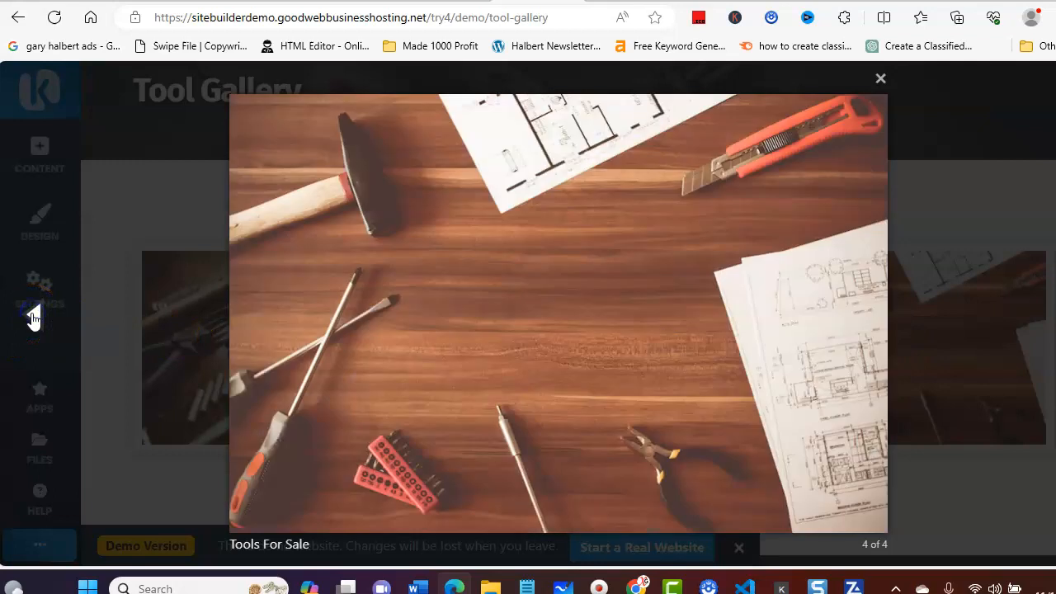
pyautogui.click(33, 318)
pyautogui.click(33, 318)
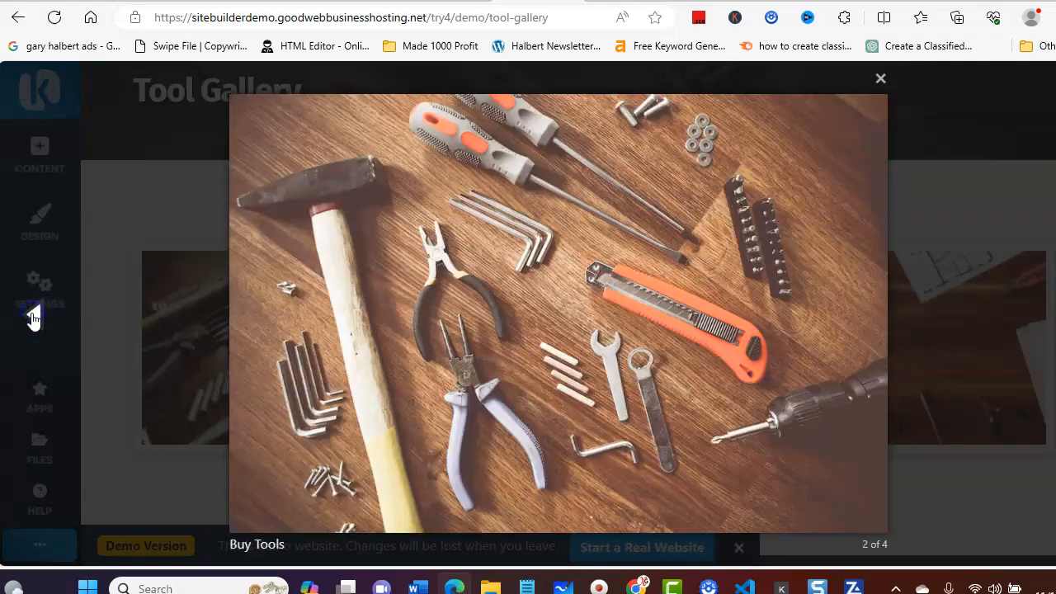
pyautogui.click(33, 318)
pyautogui.click(33, 318)
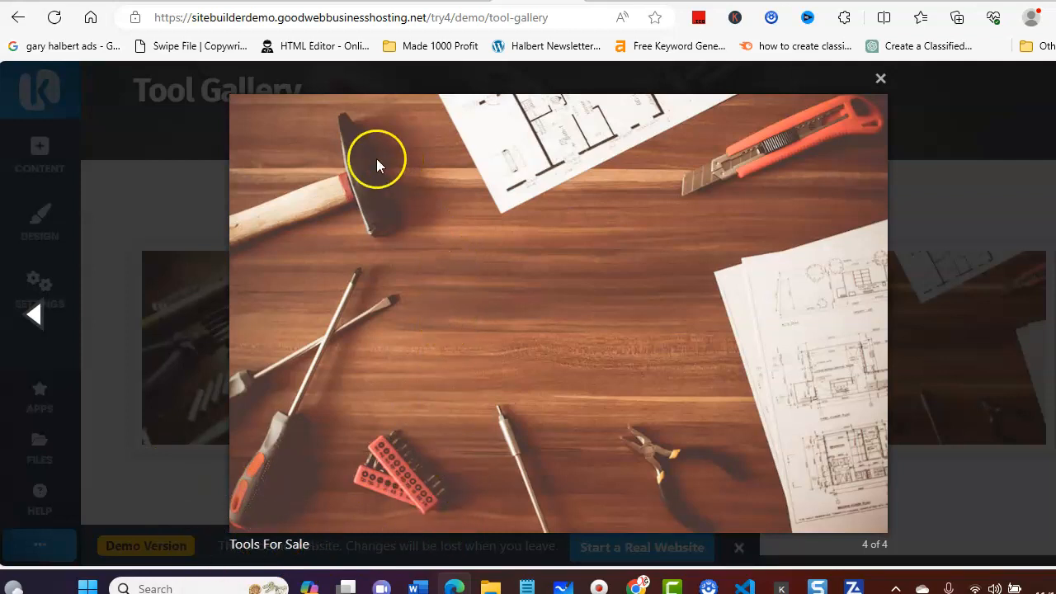
pyautogui.click(31, 313)
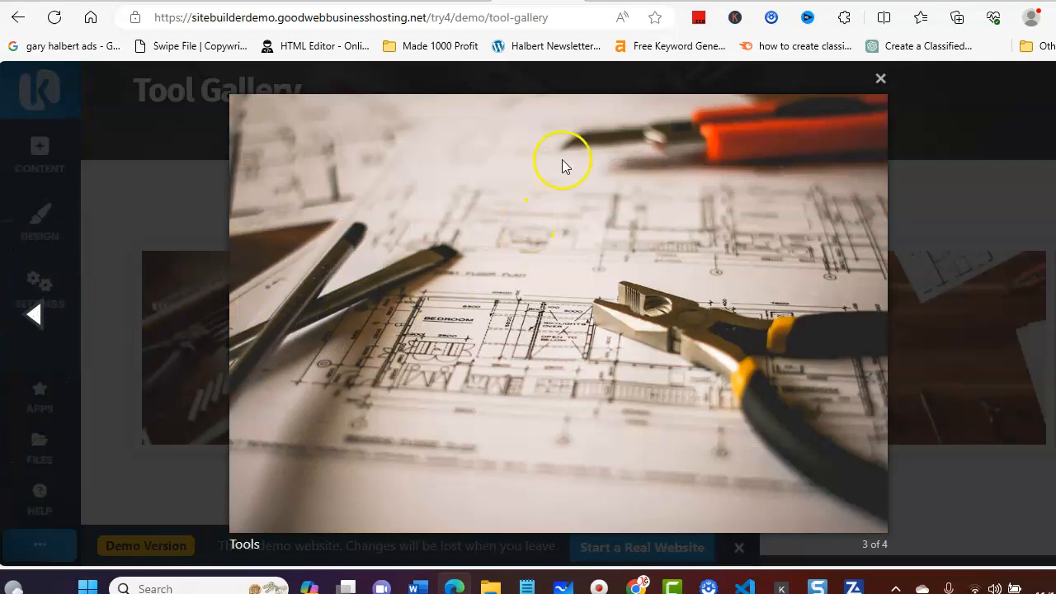
pyautogui.click(881, 80)
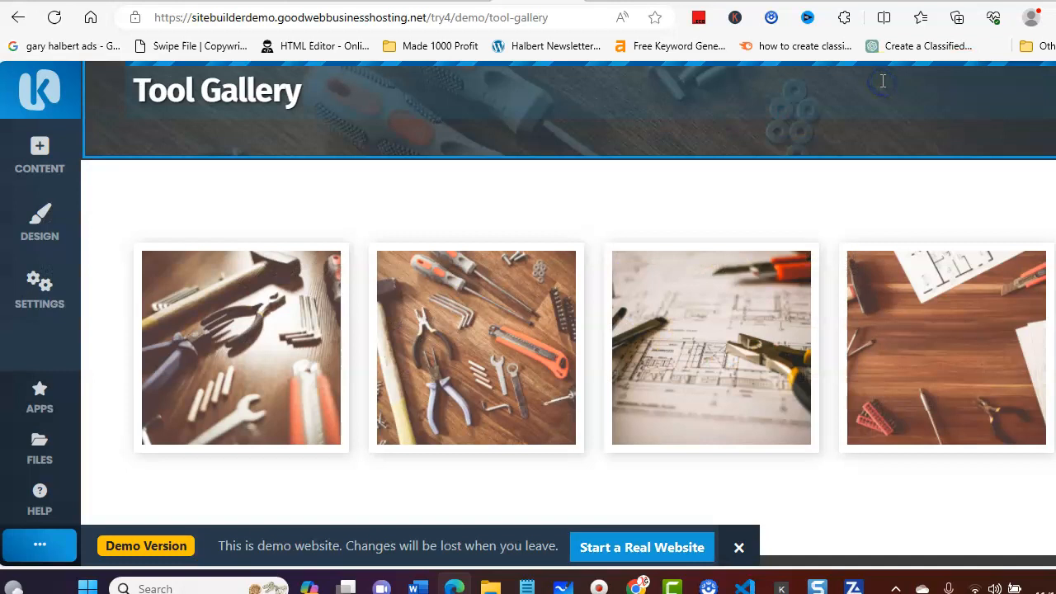
pyautogui.scroll(2, 598, 279)
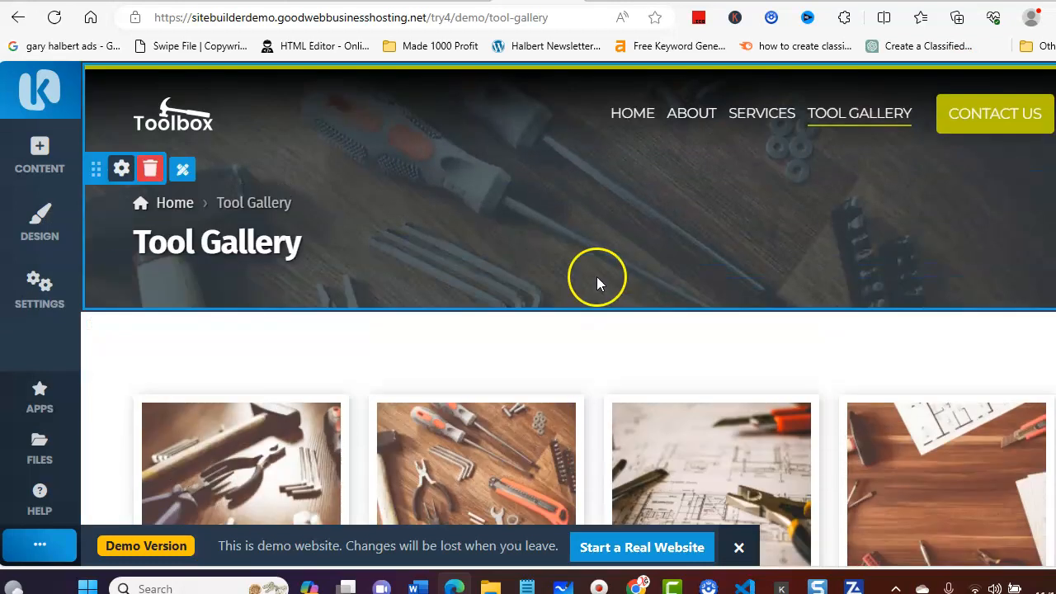
pyautogui.scroll(-4, 599, 262)
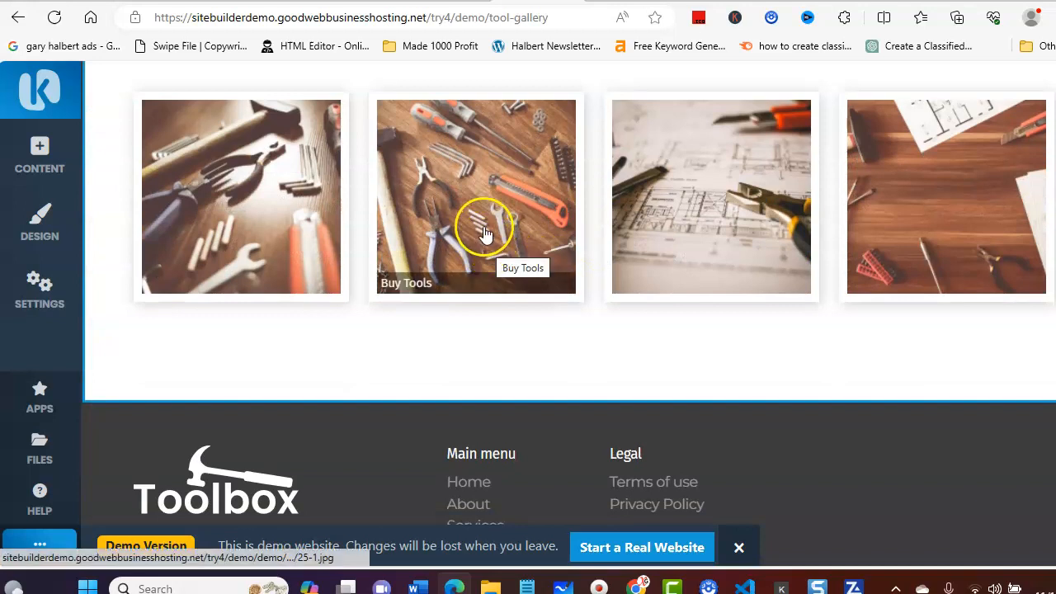
pyautogui.scroll(3, 484, 230)
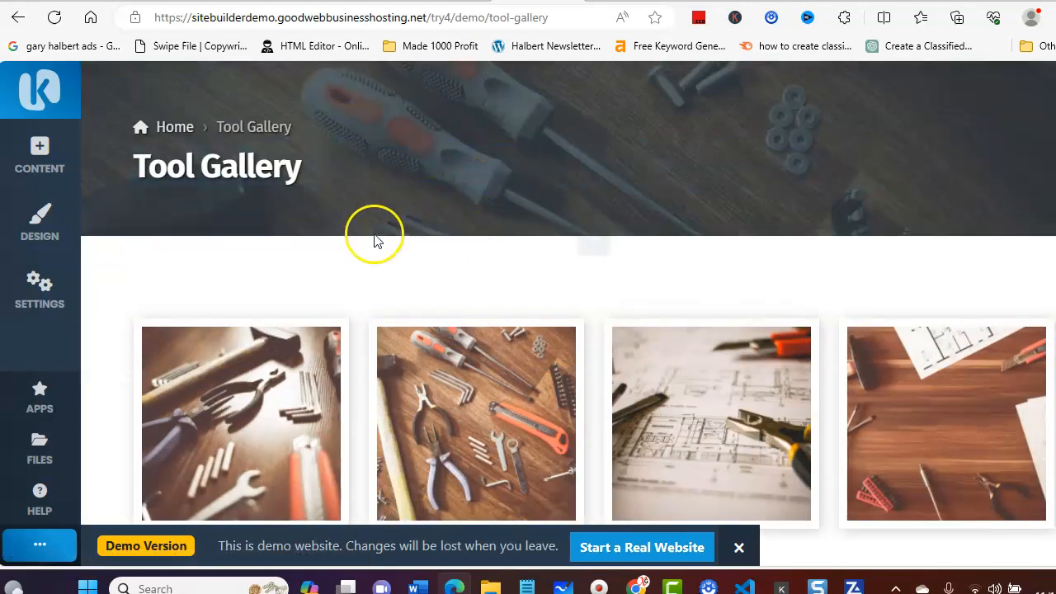
pyautogui.moveTo(201, 276)
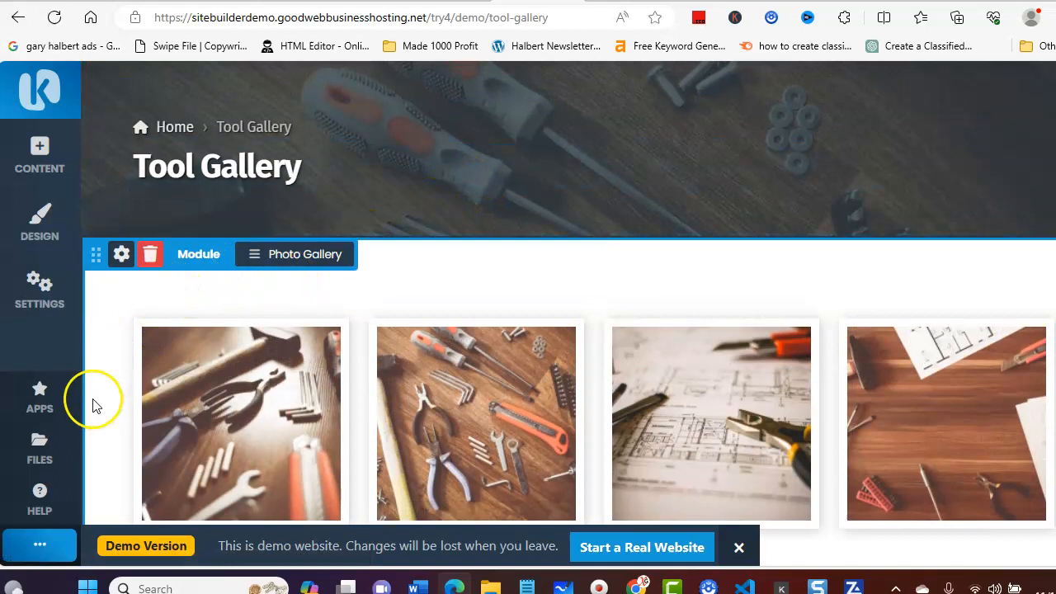